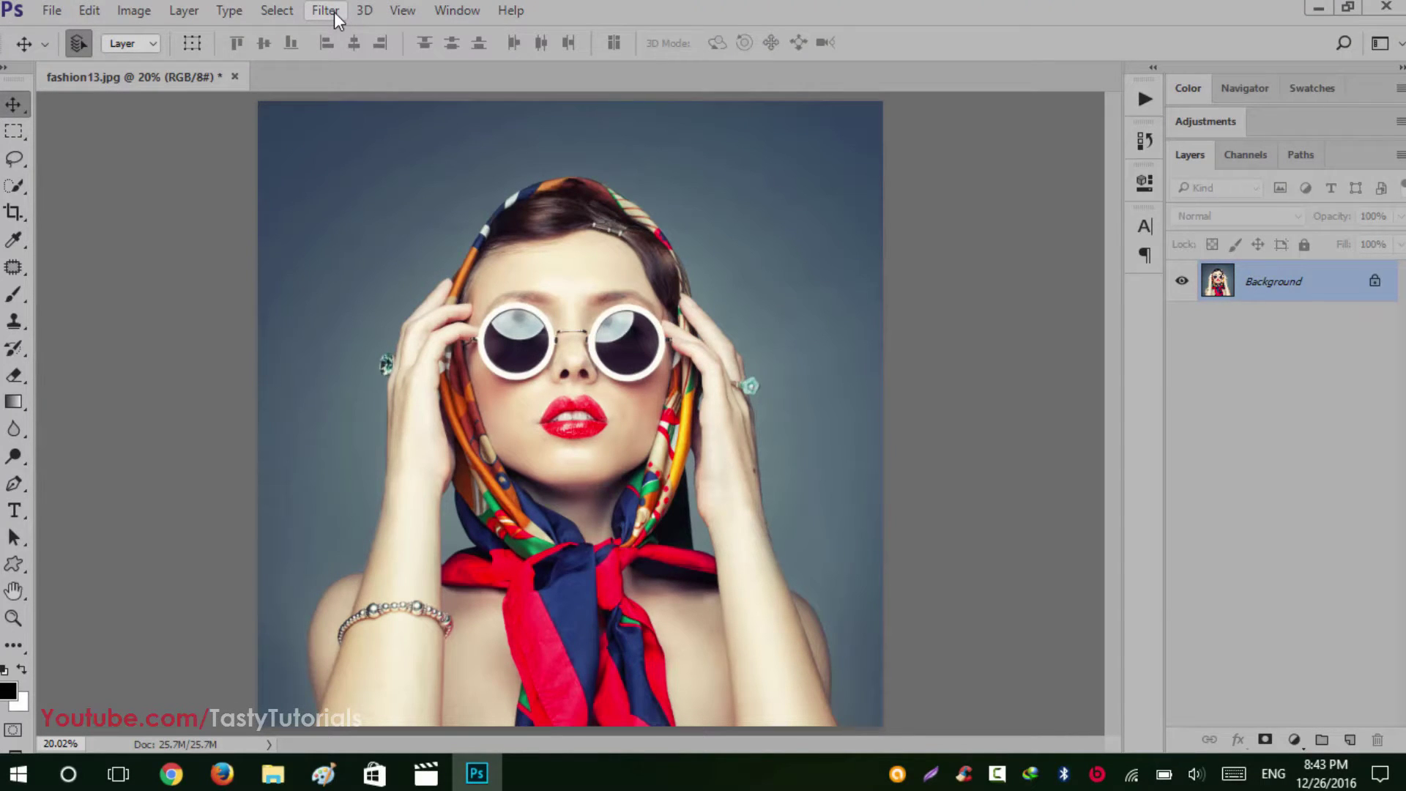
Step: Locate the action file's folder, then return to the portrait in Photoshop
left_click(47, 10)
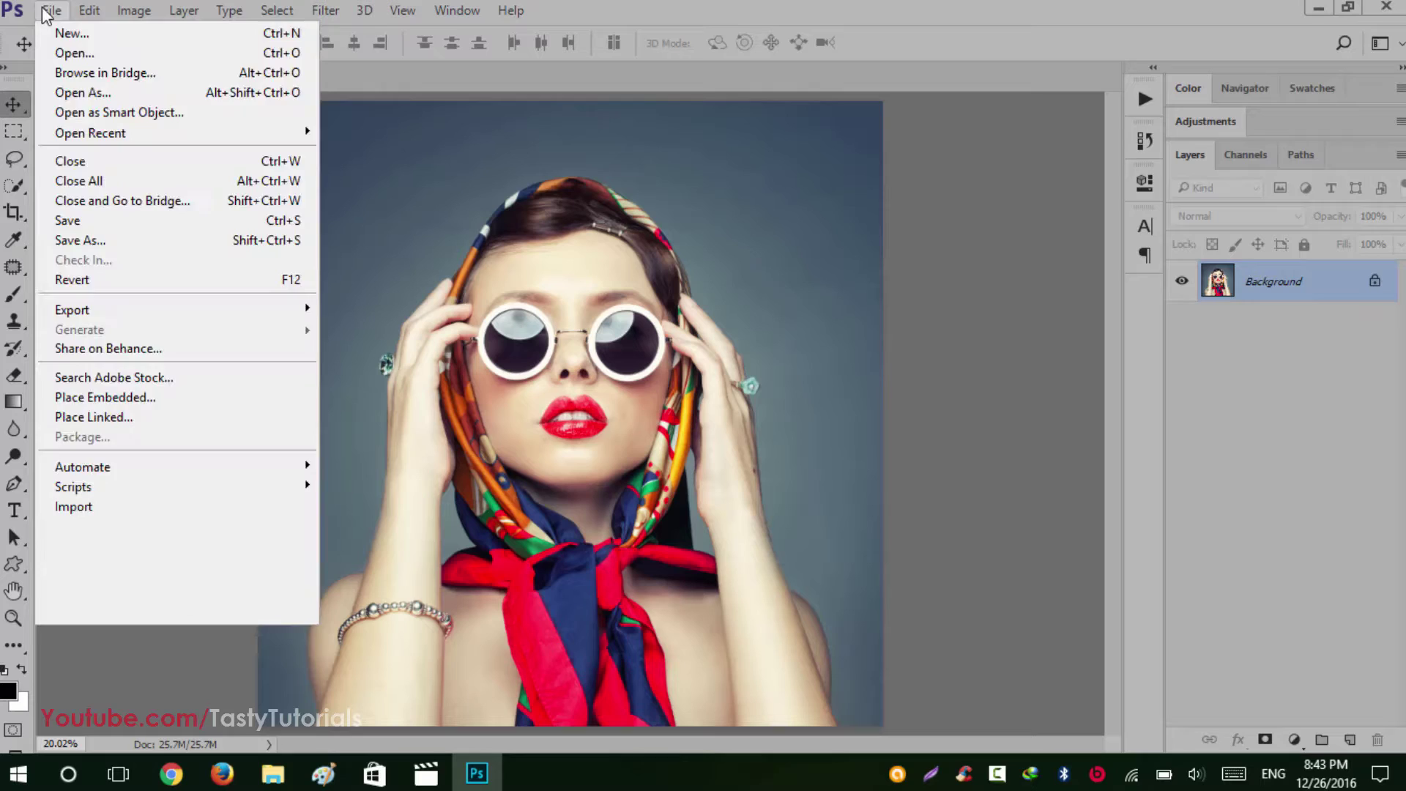
left_click(47, 10)
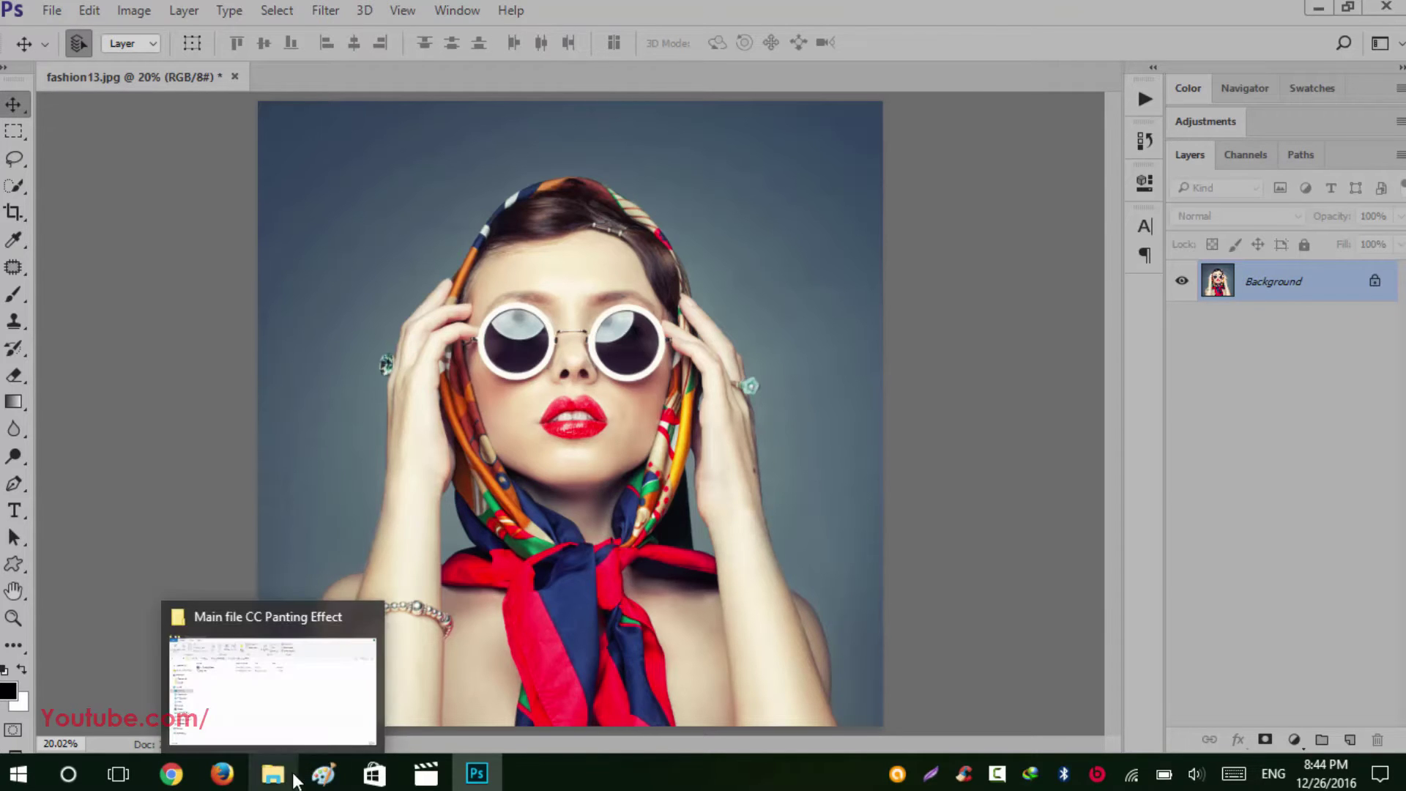
left_click(272, 774)
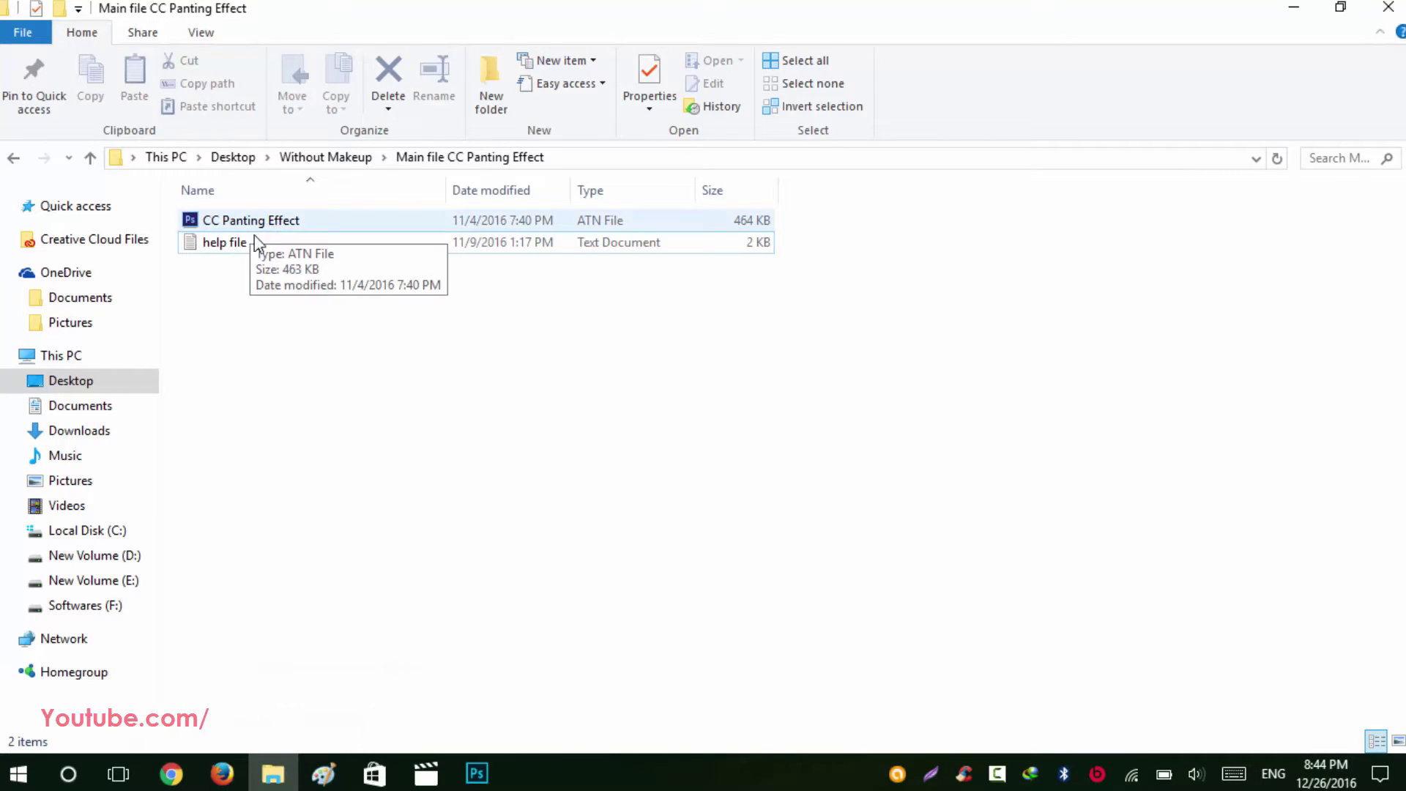
left_click(478, 774)
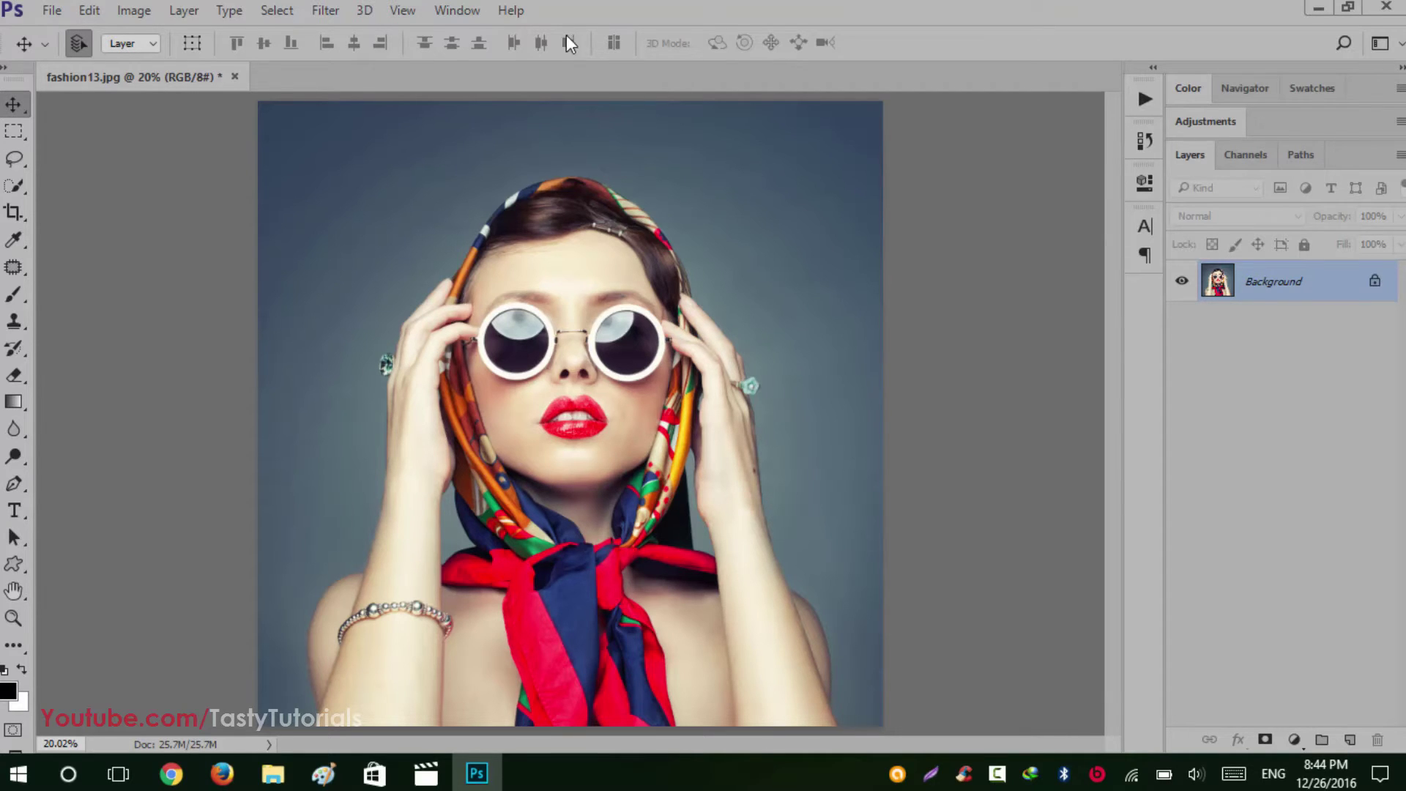
Step: Show the Actions panel and pick CC Panting Effect.atn to load, cancelling as it's already loaded
left_click(482, 10)
left_click(538, 128)
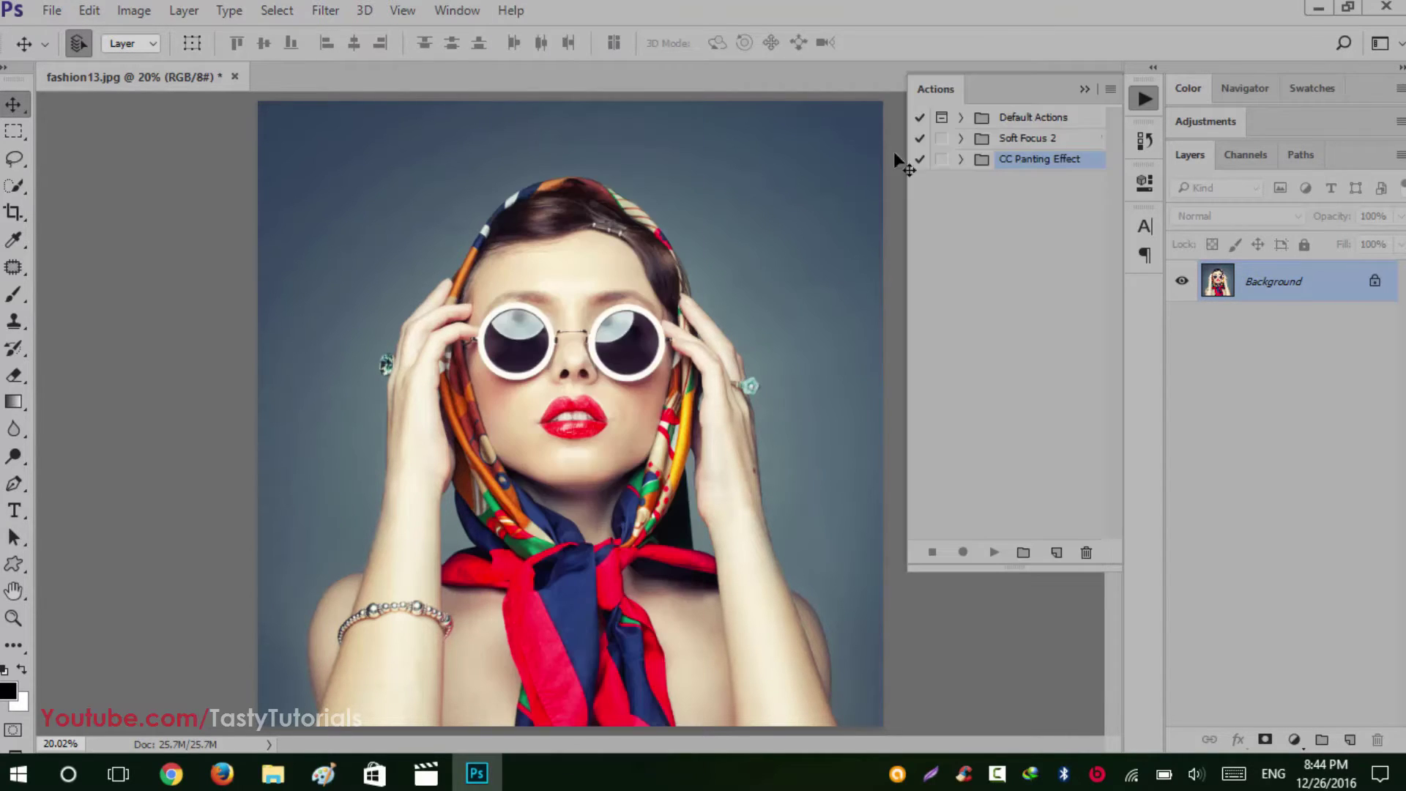
left_click(1106, 90)
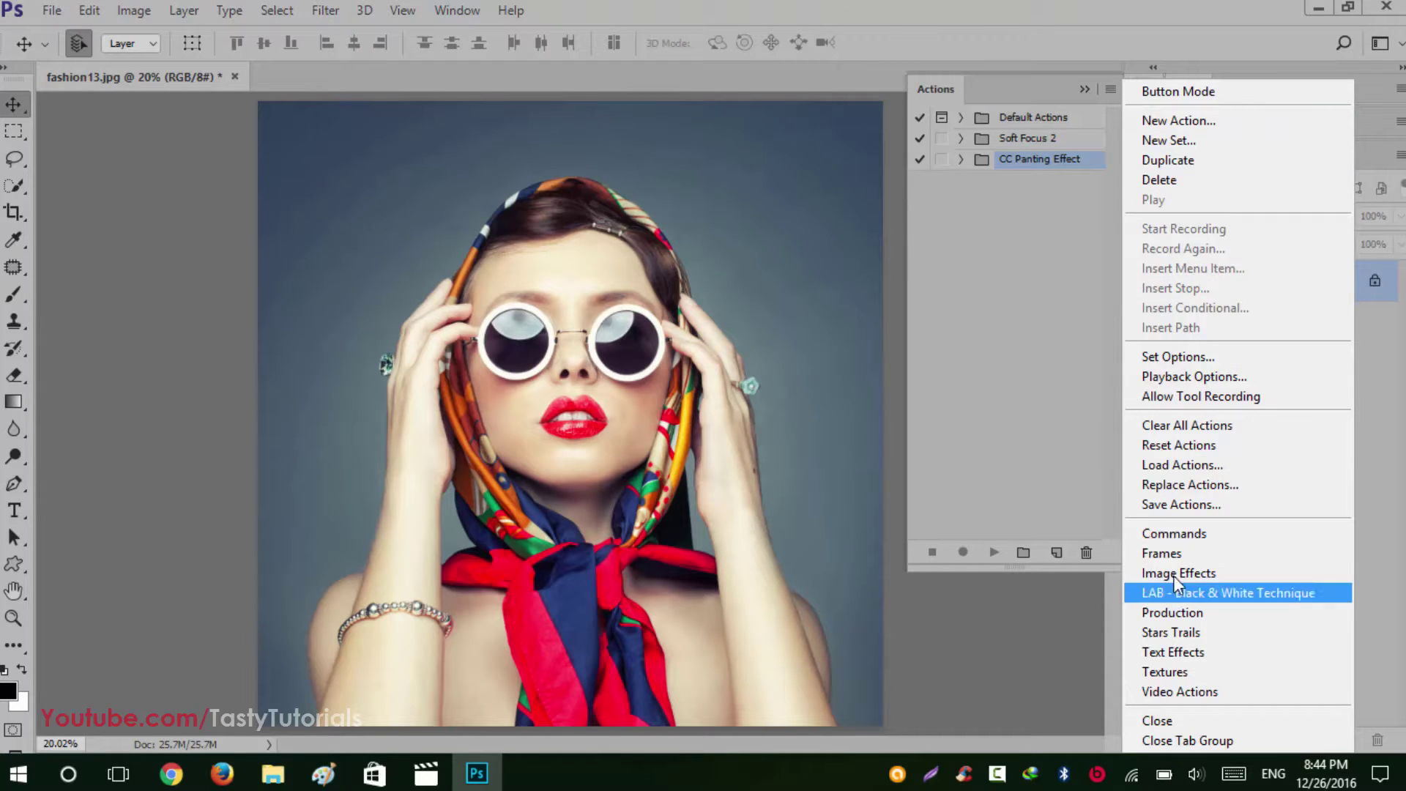
left_click(1178, 469)
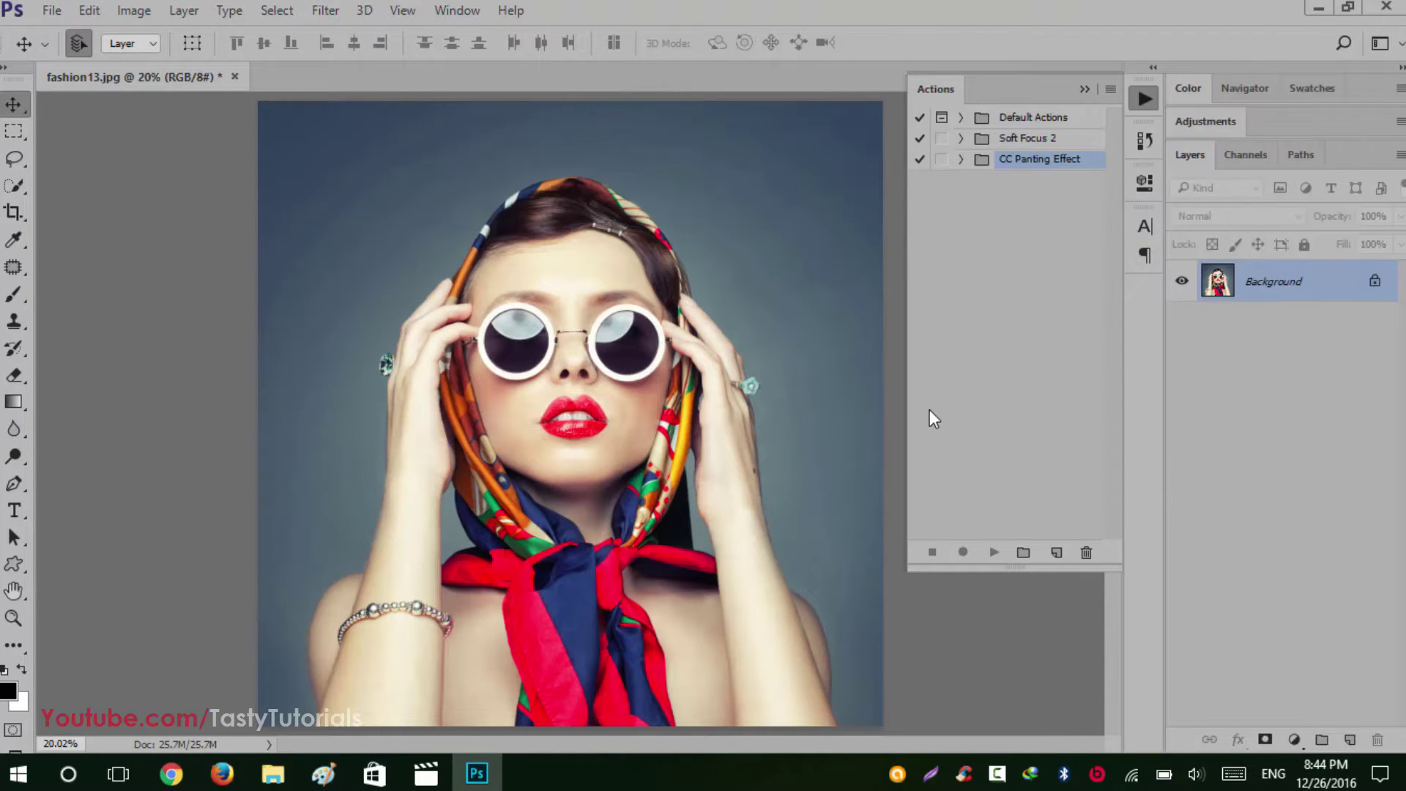
left_click_drag(253, 10, 519, 42)
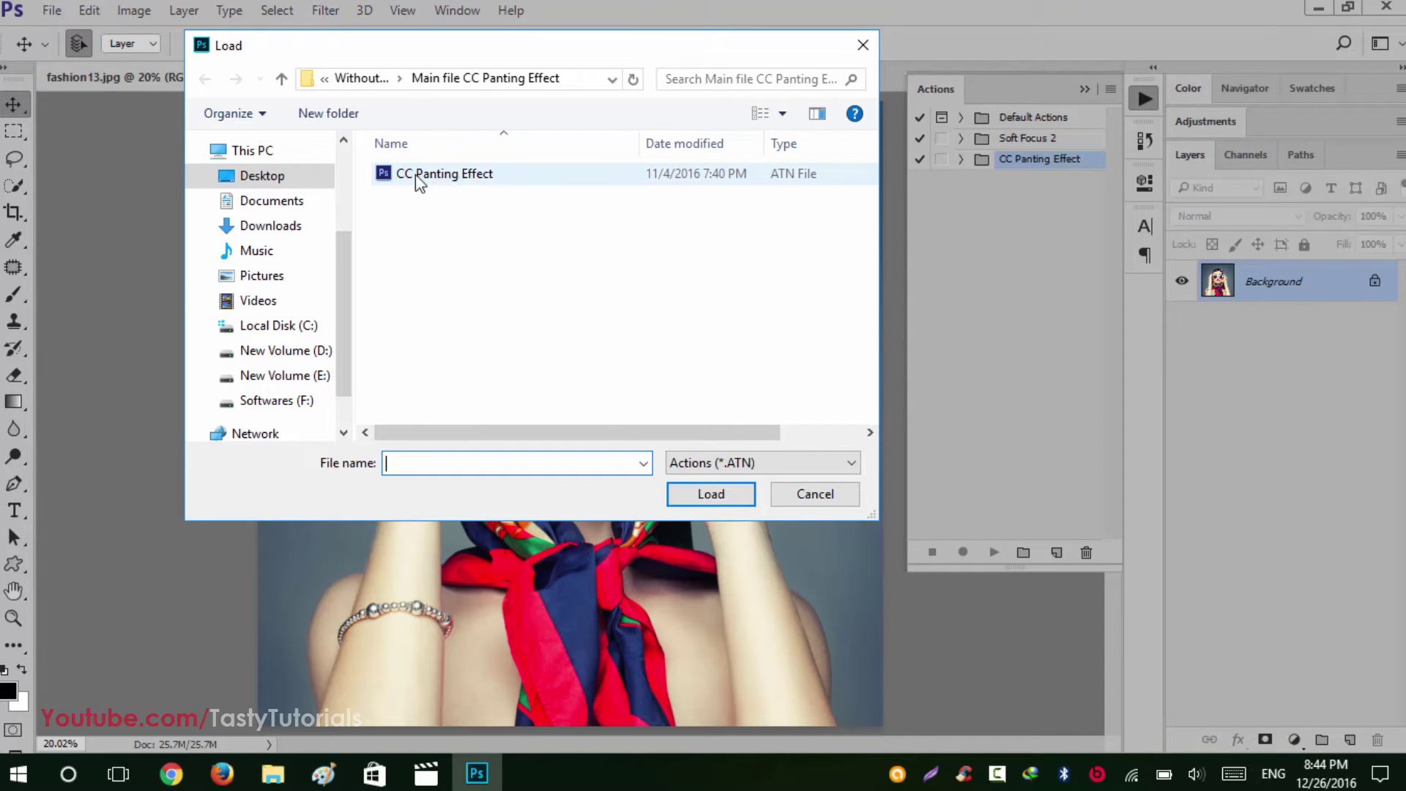
left_click(451, 175)
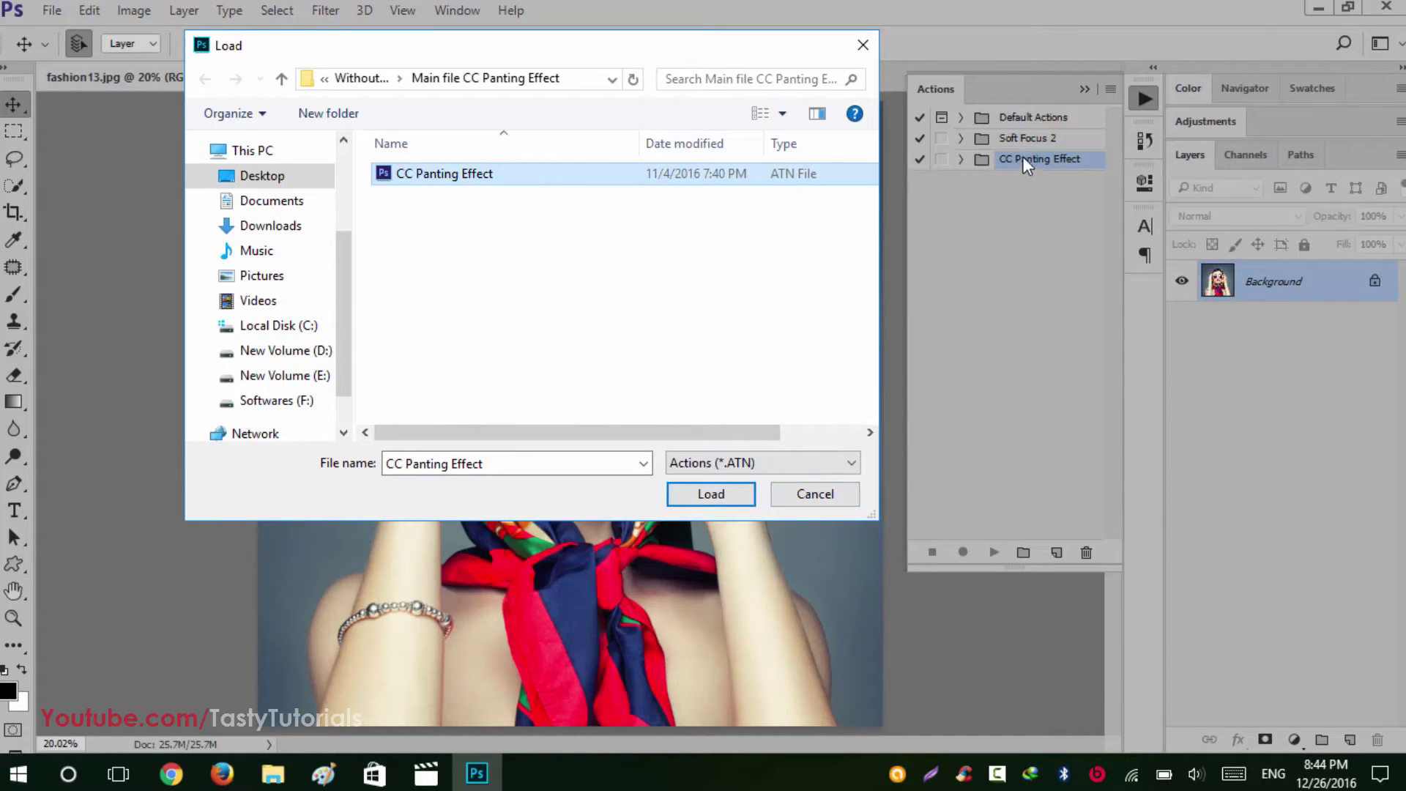
left_click(815, 502)
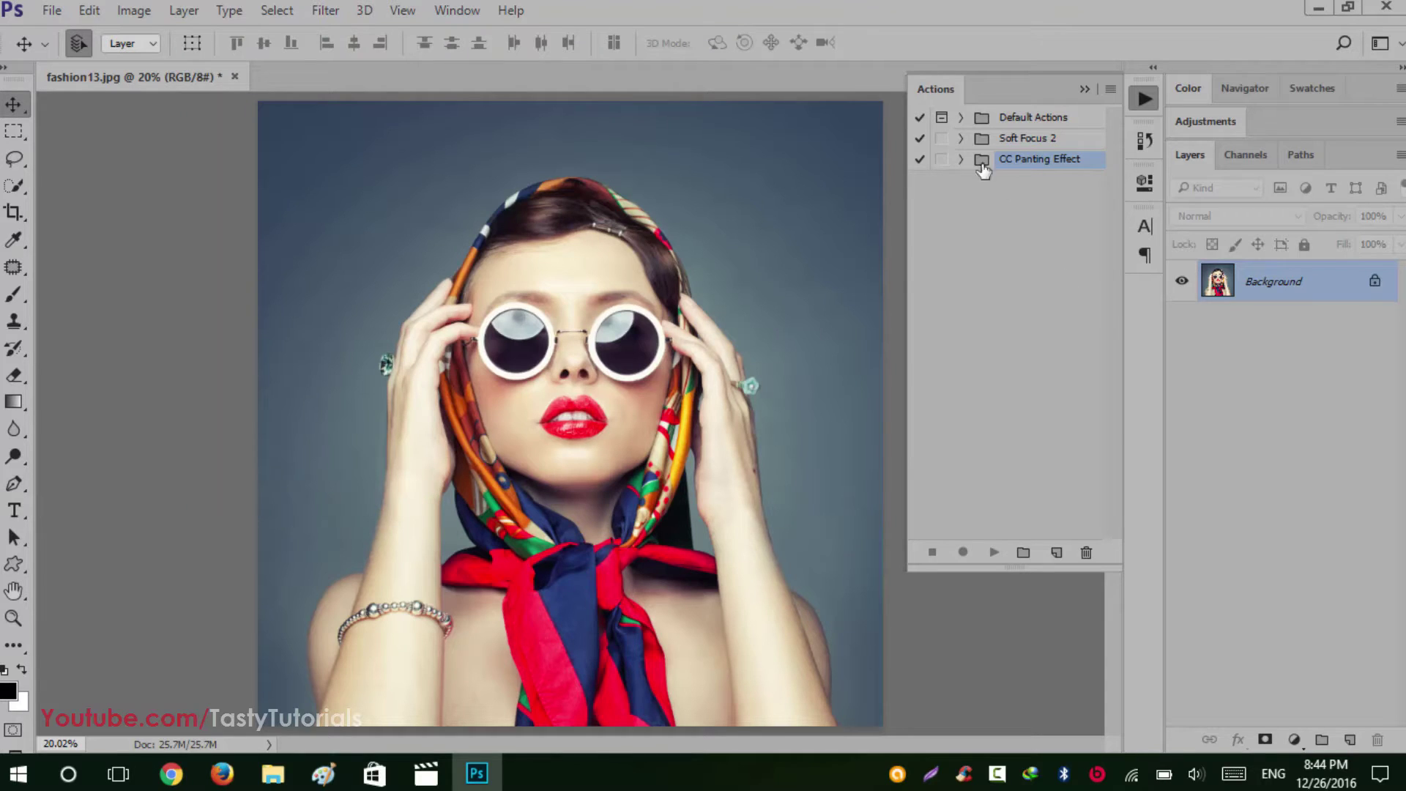
Step: Expand the CC Panting Effect set and Action 1 to list its recorded steps
left_click(961, 159)
left_click(979, 180)
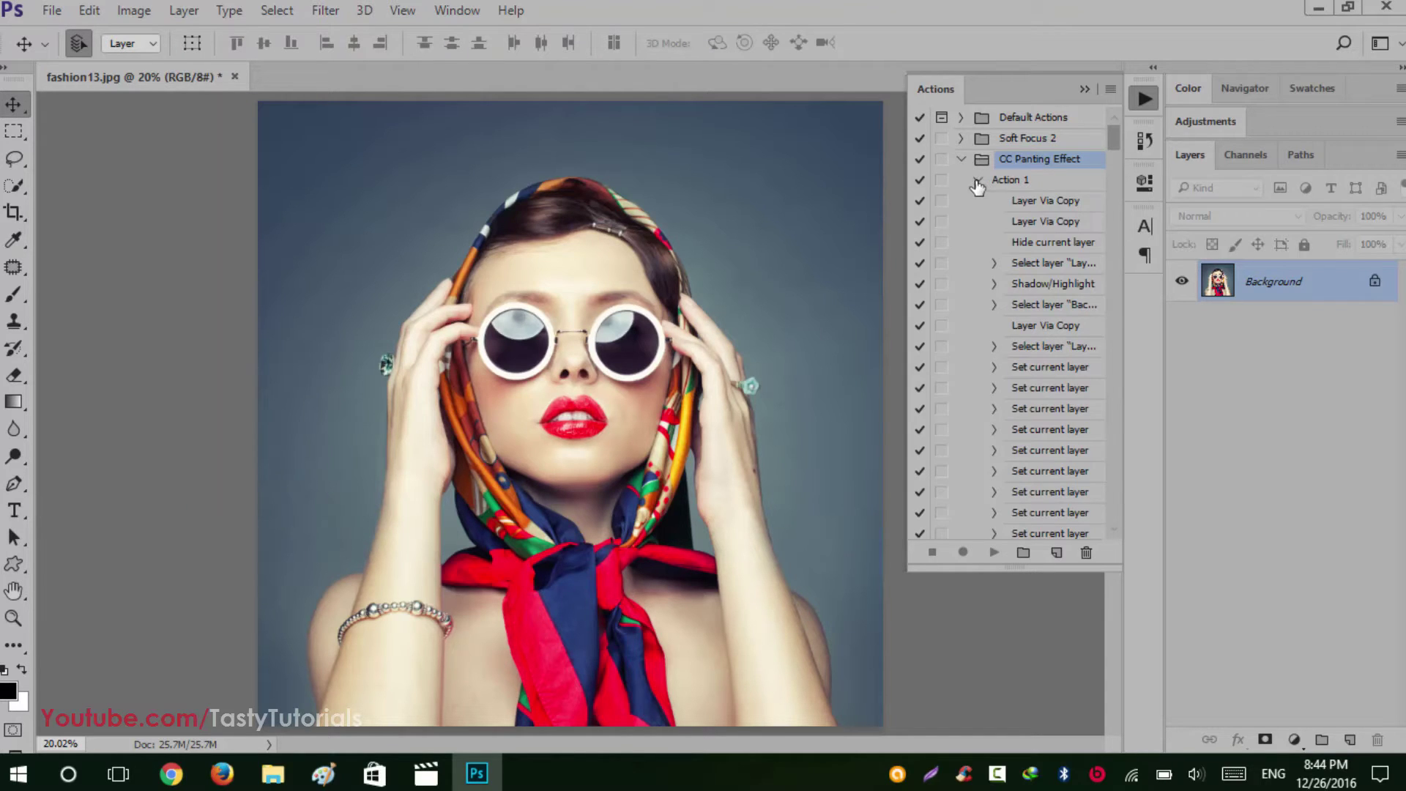
scroll(1030, 344, "down", 3)
scroll(1065, 300, "up", 1)
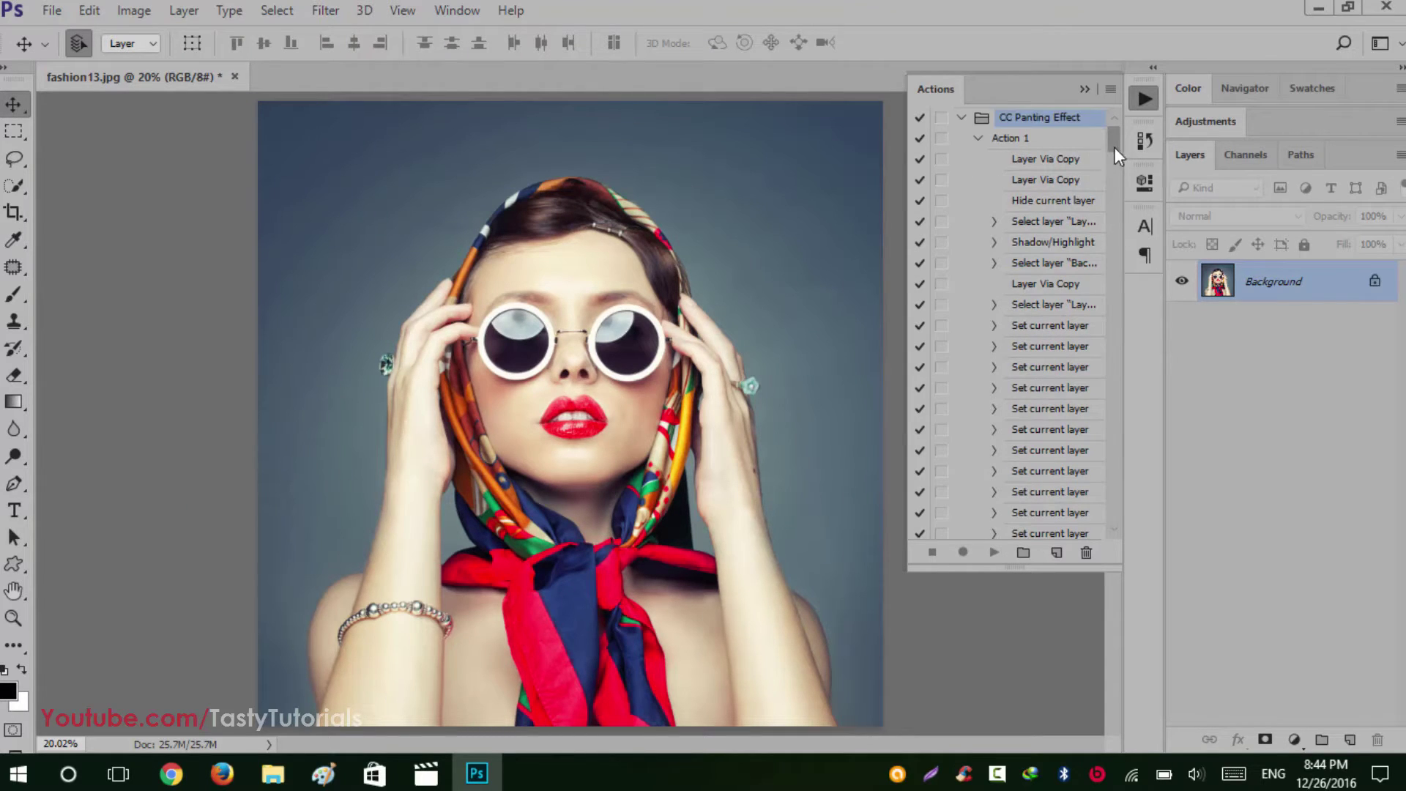
mouse_move(1114, 147)
left_mouse_down()
mouse_move(1101, 276)
mouse_move(1112, 489)
mouse_move(1113, 196)
mouse_move(1111, 287)
mouse_move(1126, 151)
mouse_move(1114, 132)
left_mouse_up()
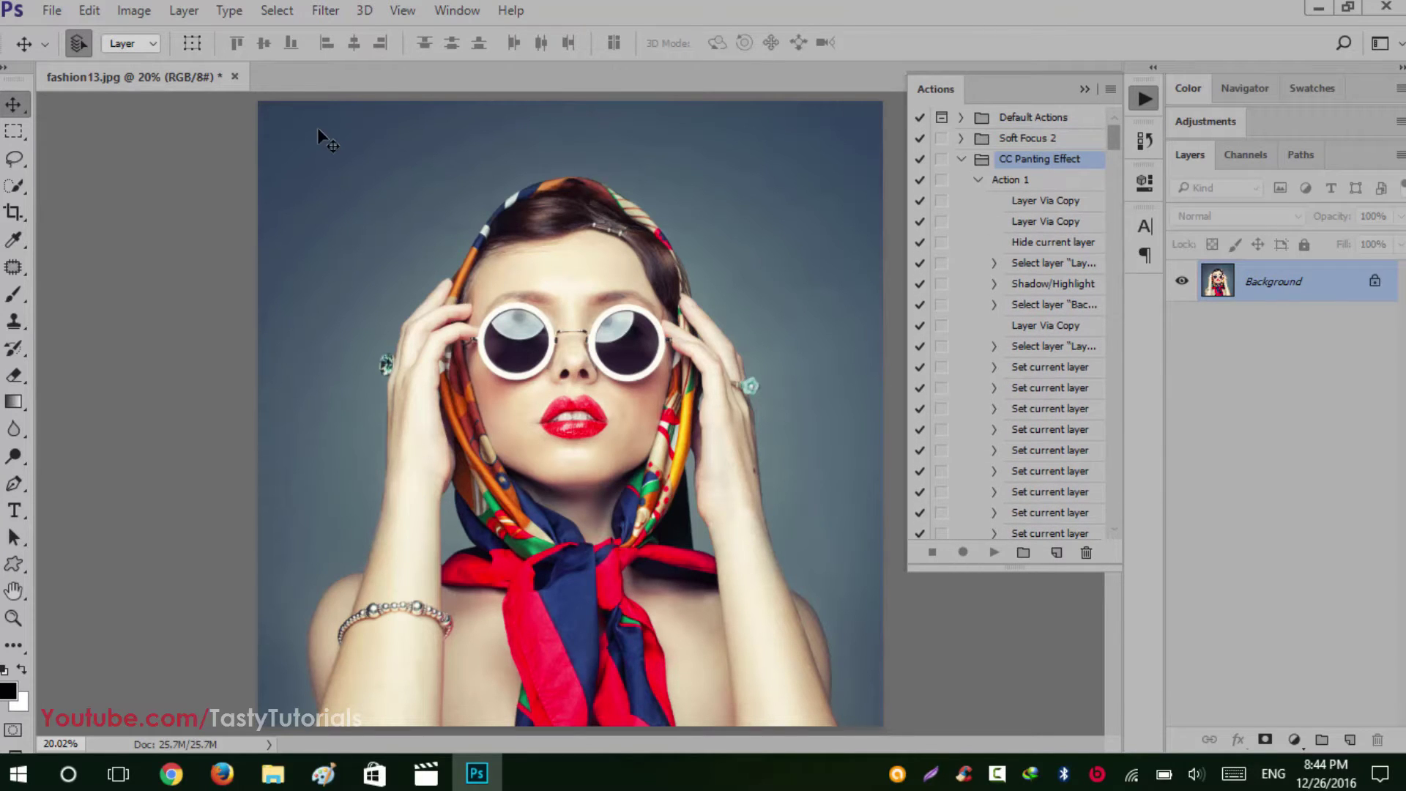
Step: Purge all cached memory via Edit > Purge > All and confirm
left_click(87, 10)
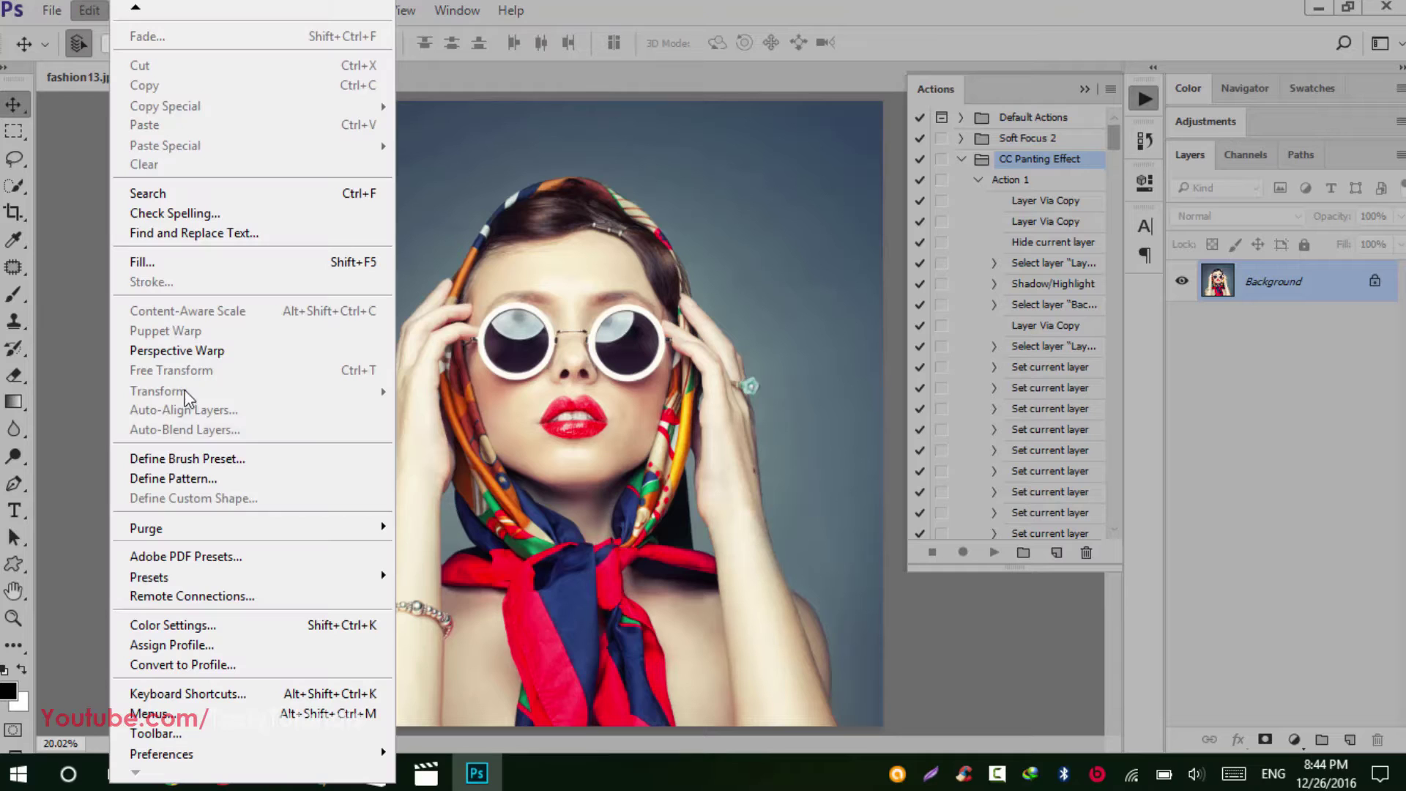
mouse_move(314, 520)
left_click(420, 582)
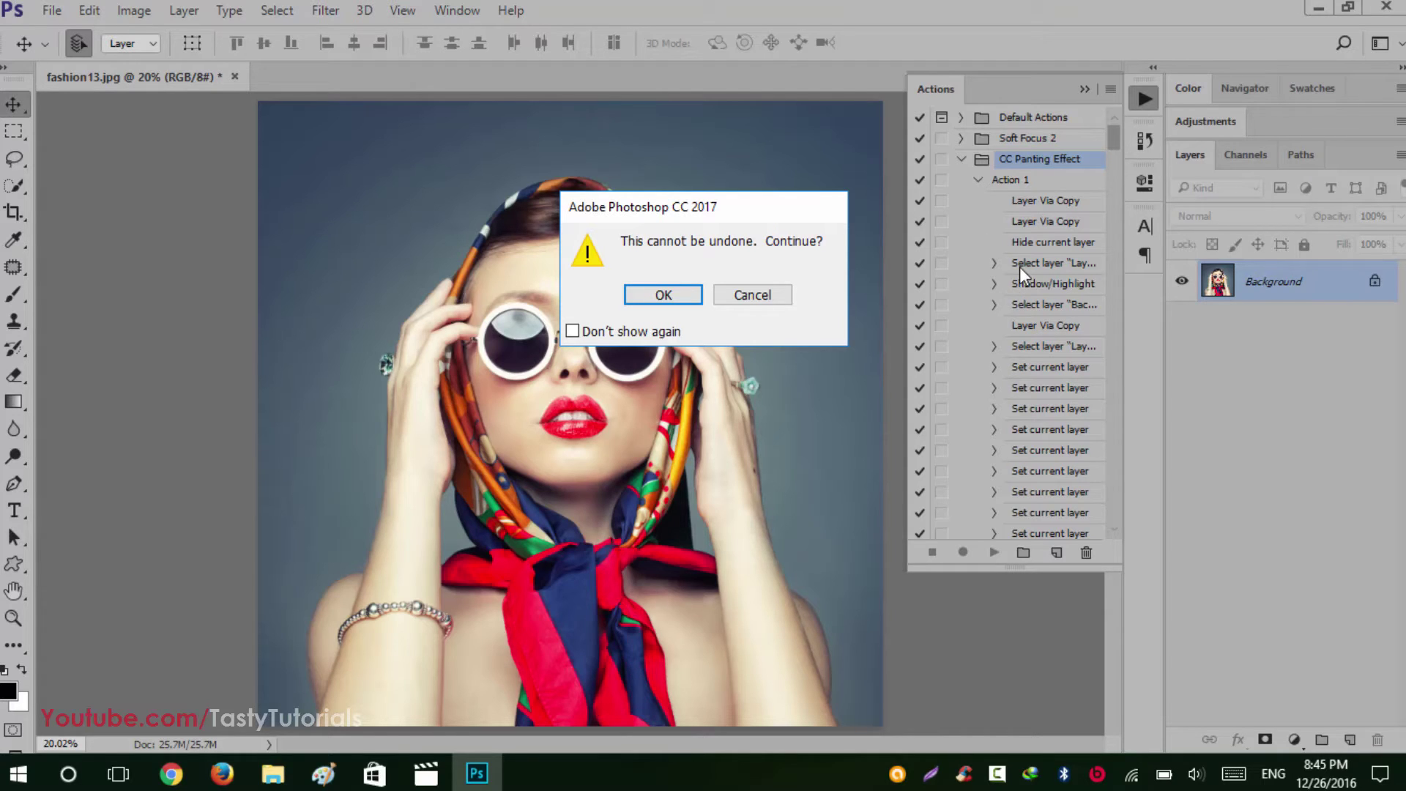
left_click(662, 294)
Step: Play Action 1 on the portrait to generate layers effect-1 through effect-10
left_click(1010, 181)
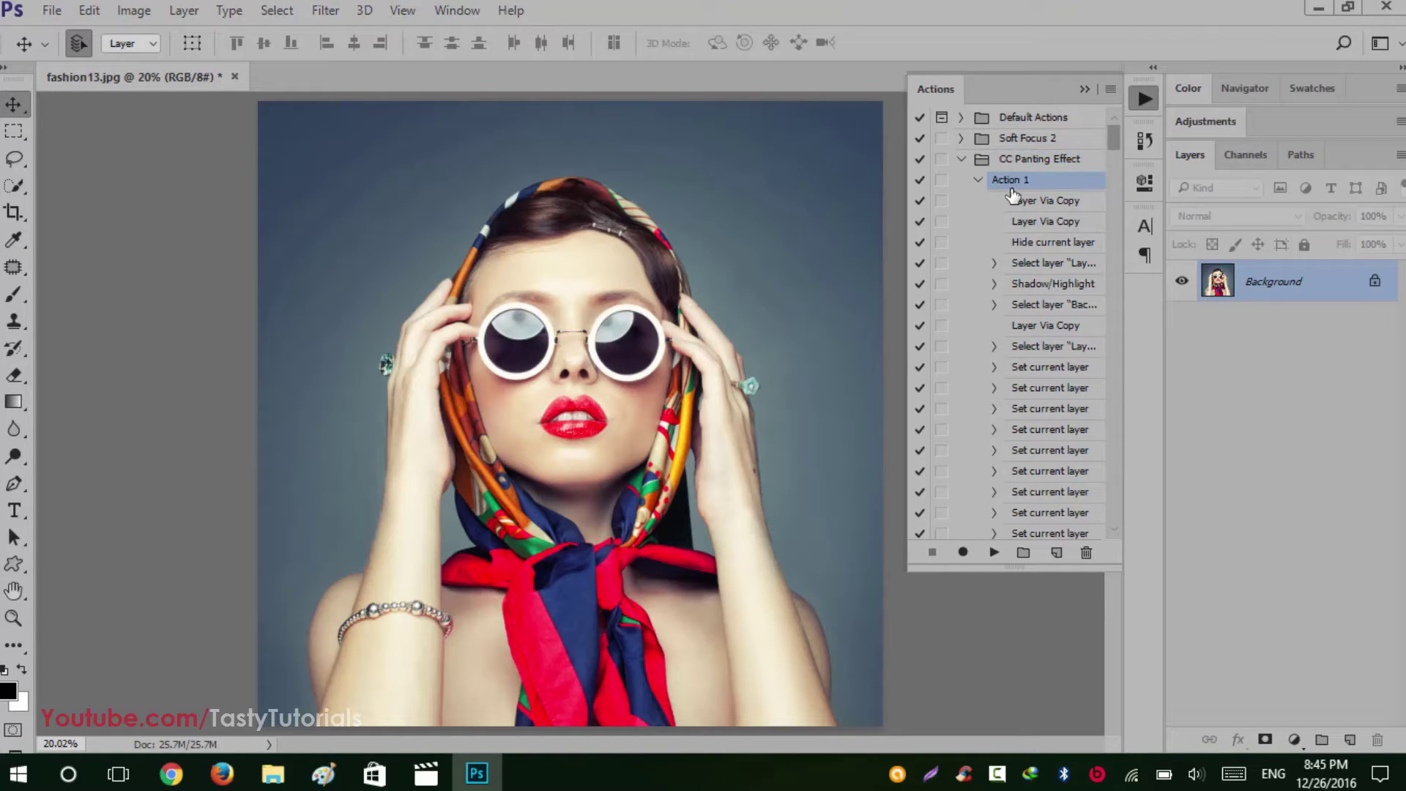
left_click(993, 553)
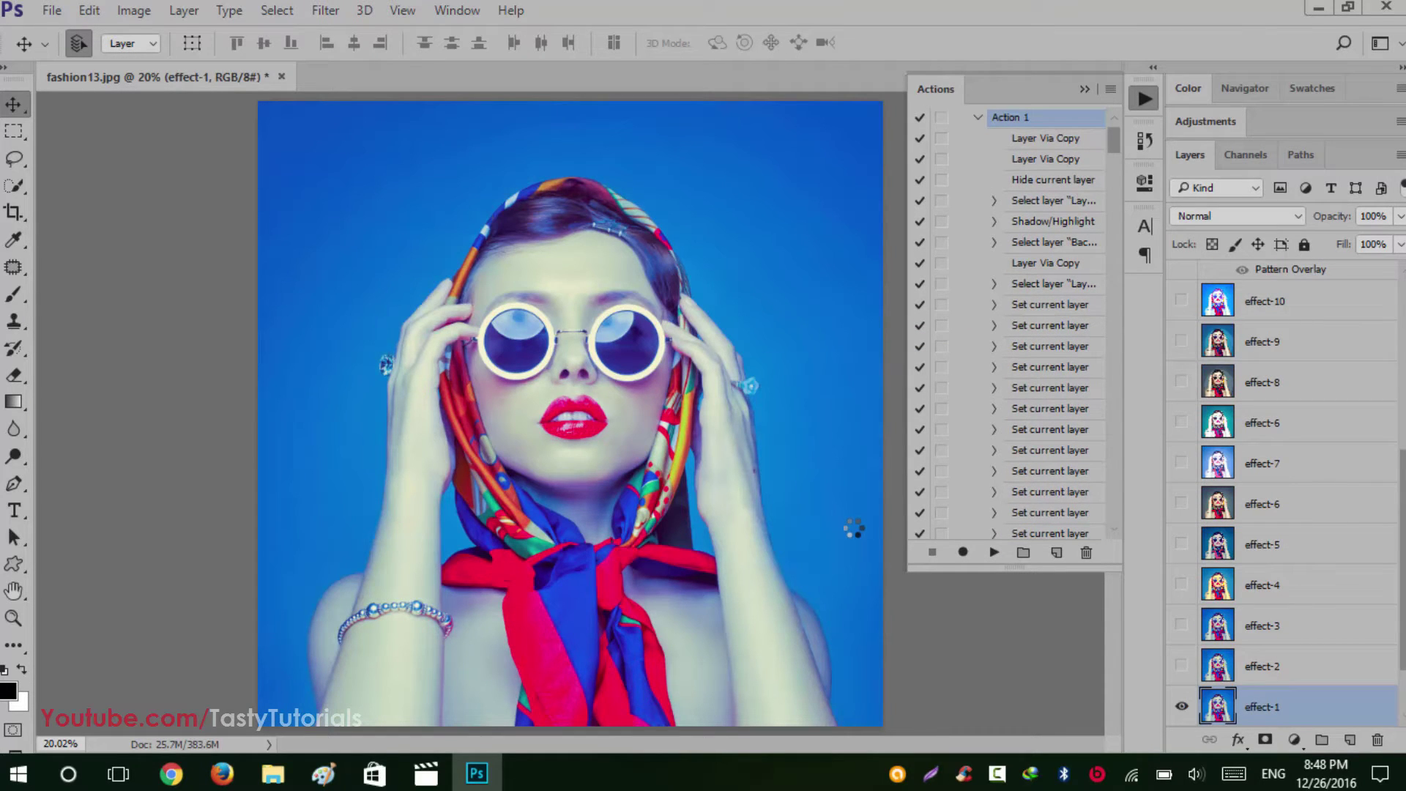
Step: Collapse Action 1 and the Actions panel, hide effect-1, and show effect-8 zoomed out
left_click(977, 117)
left_click(1084, 88)
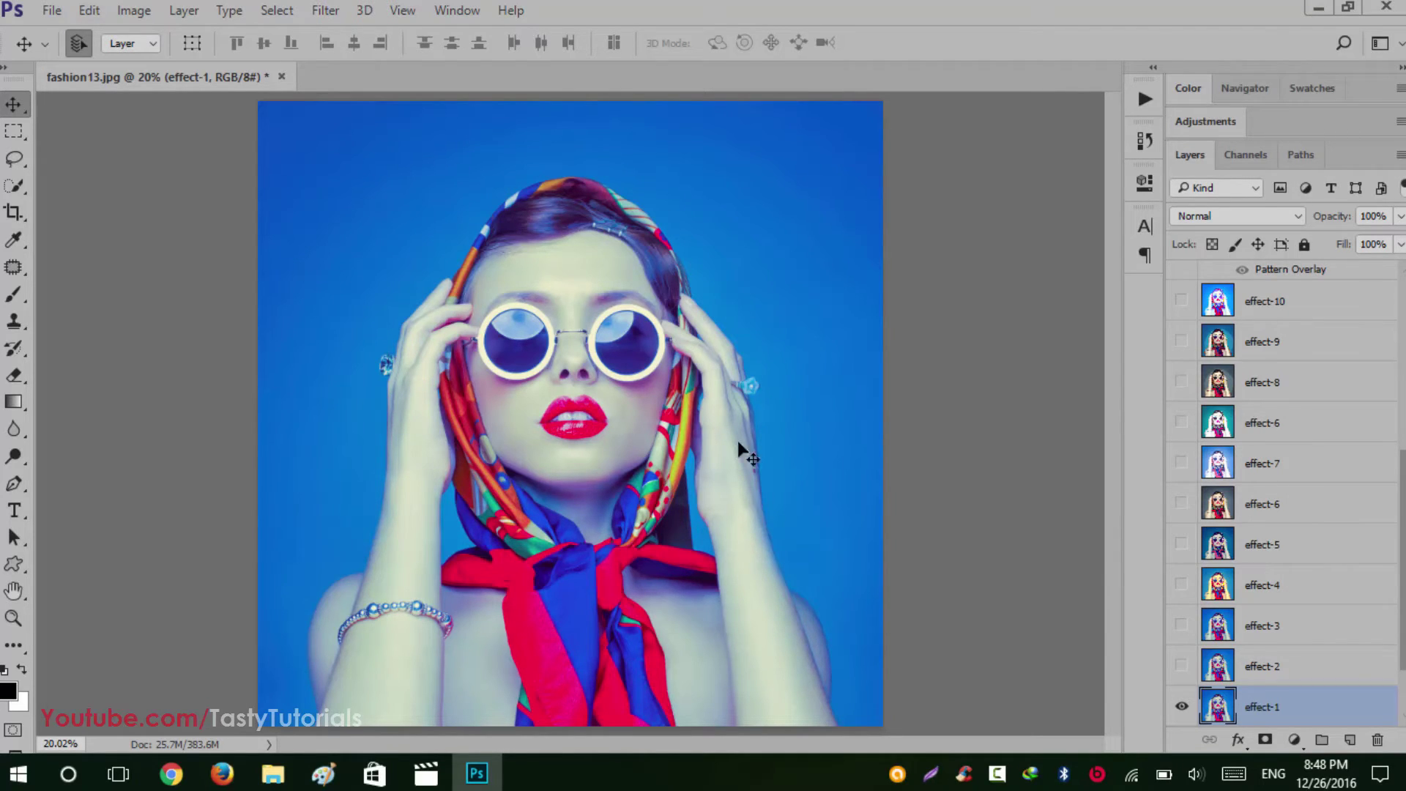
left_click(1182, 706)
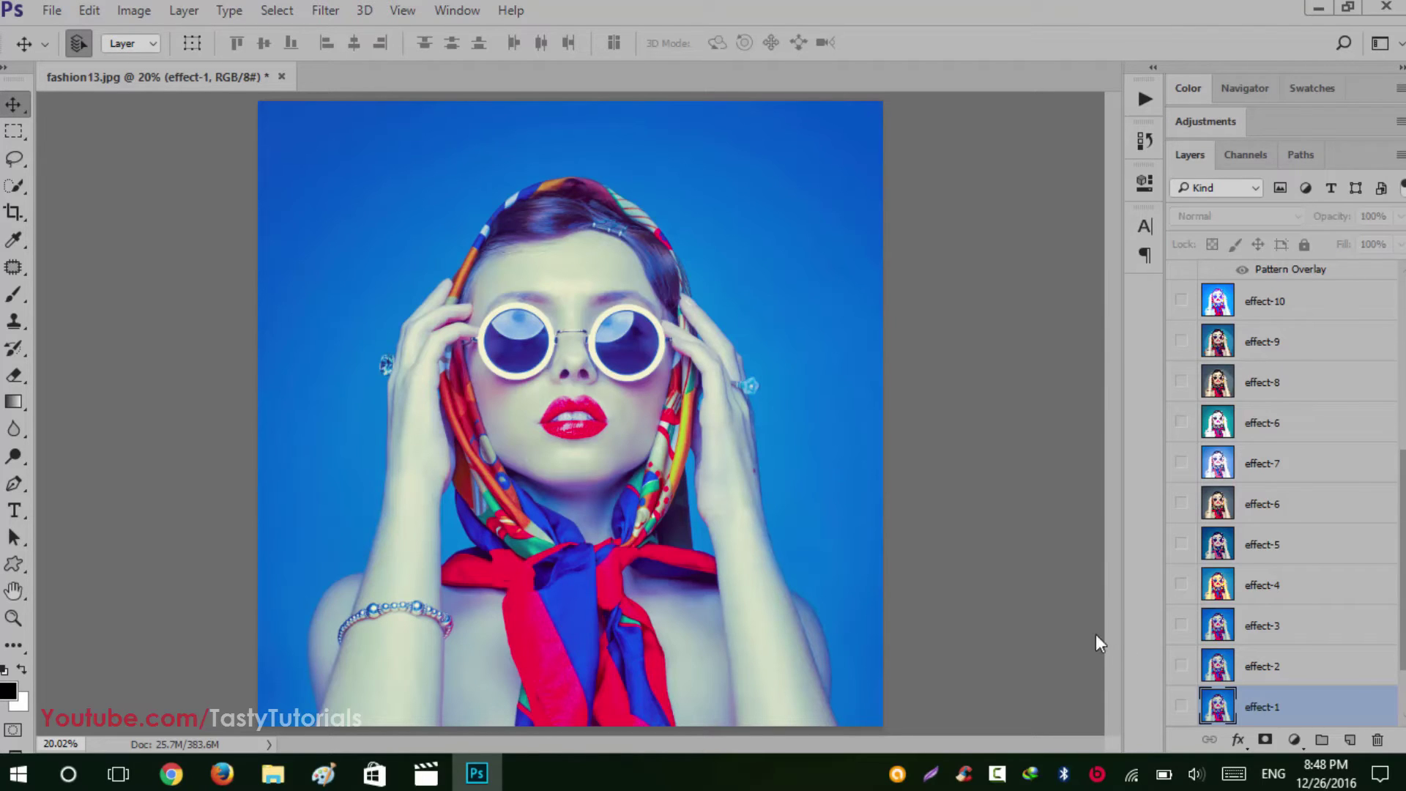
key("ctrl+minus")
scroll(1269, 623, "down", 2)
scroll(1271, 582, "up", 3)
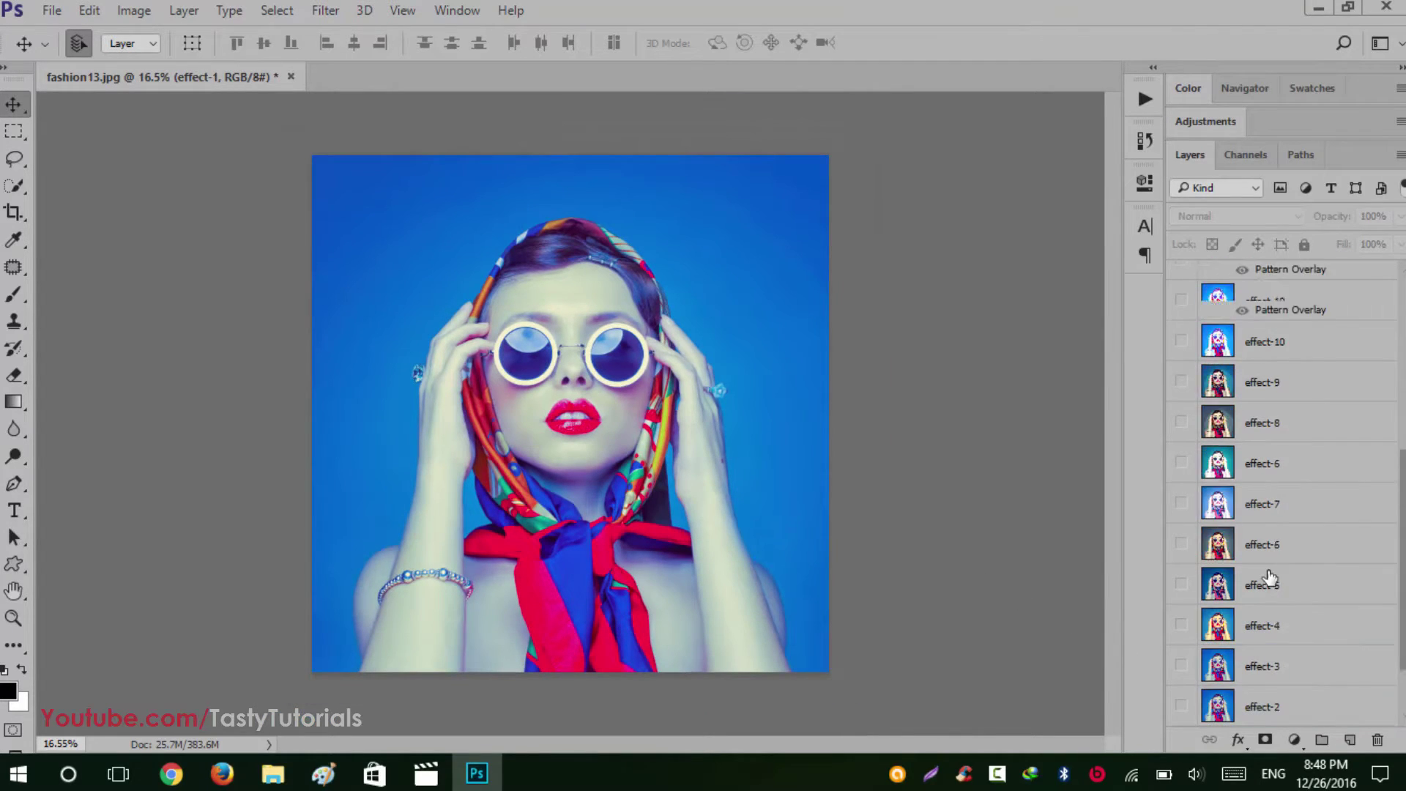
scroll(1268, 579, "up", 8)
scroll(1252, 501, "down", 9)
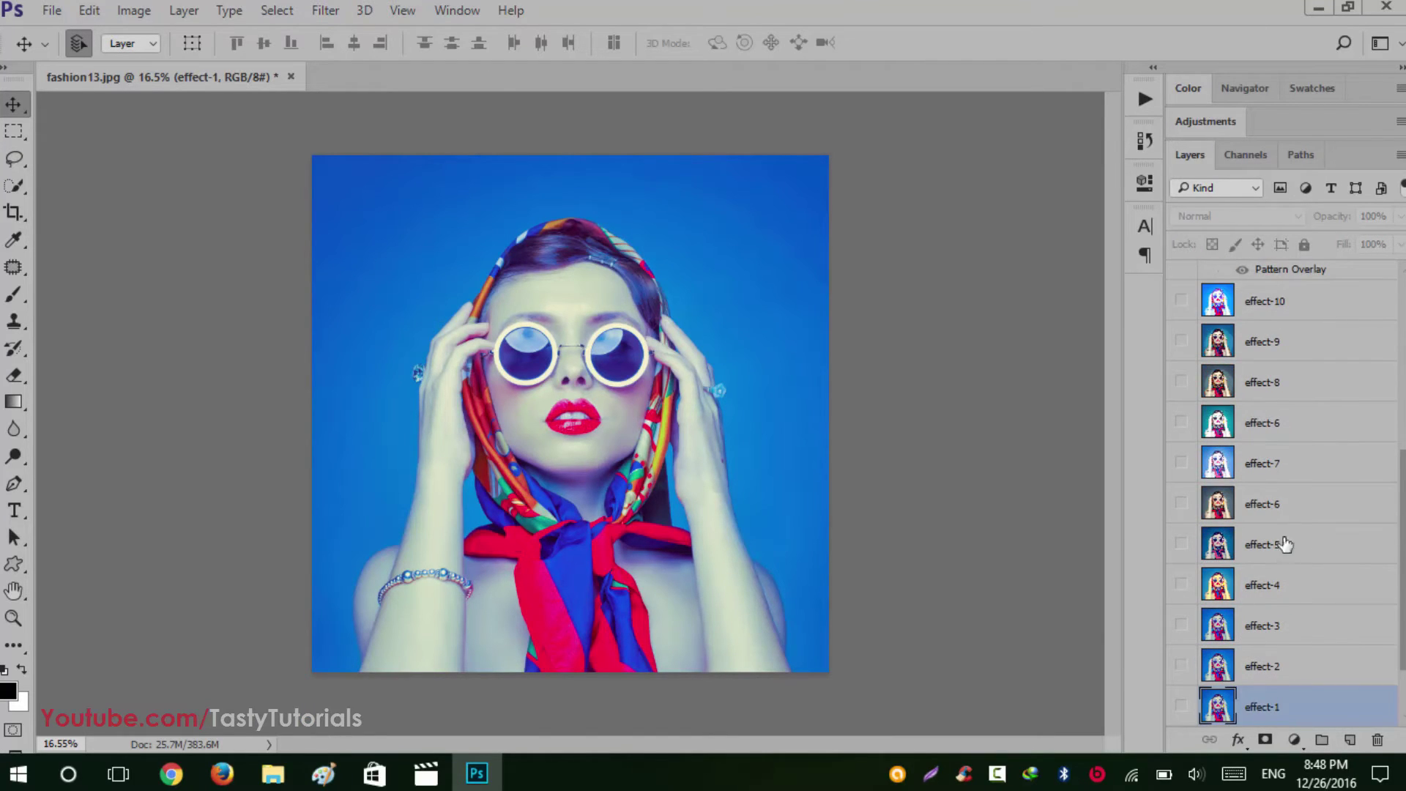
scroll(1270, 542, "up", 2)
left_click(1181, 463)
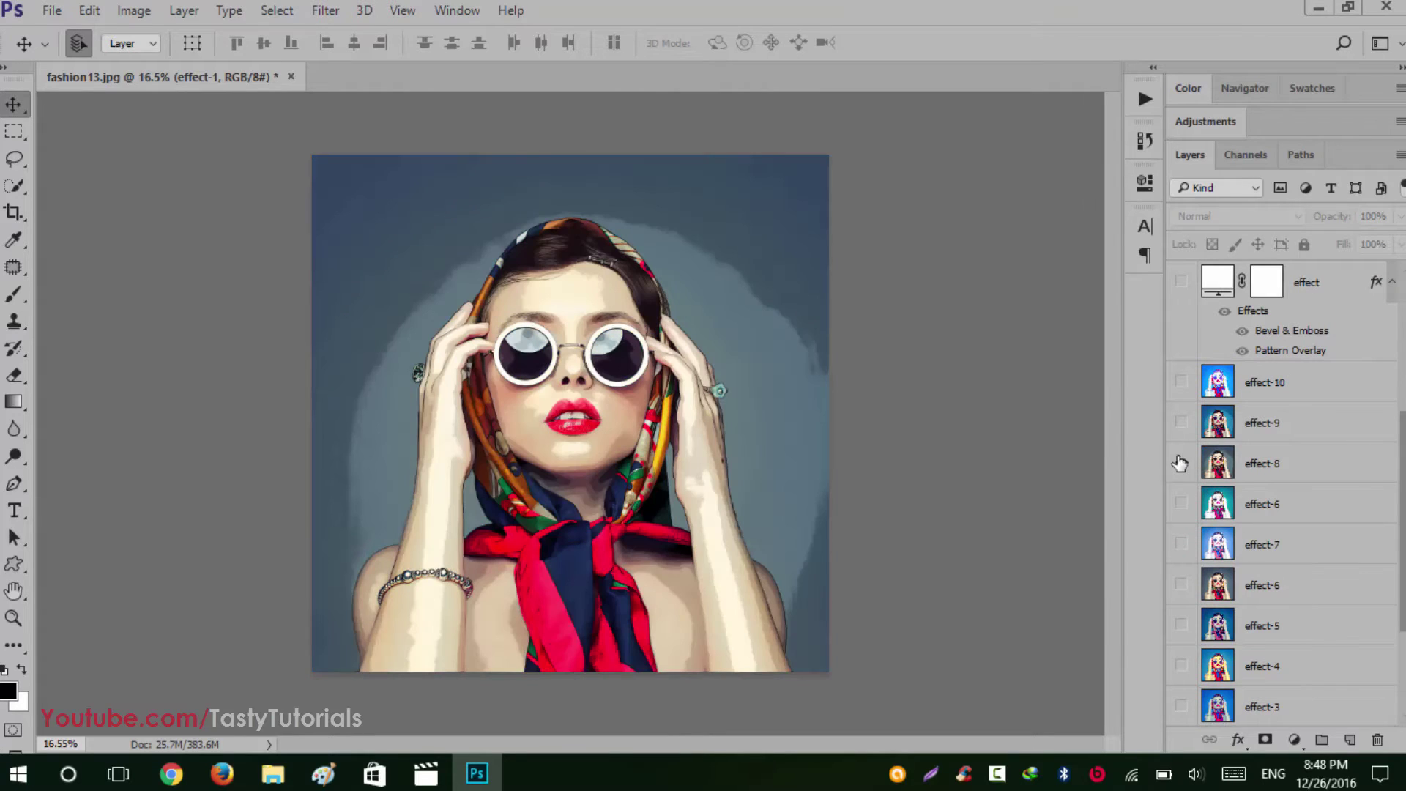
scroll(505, 337, "up", 10)
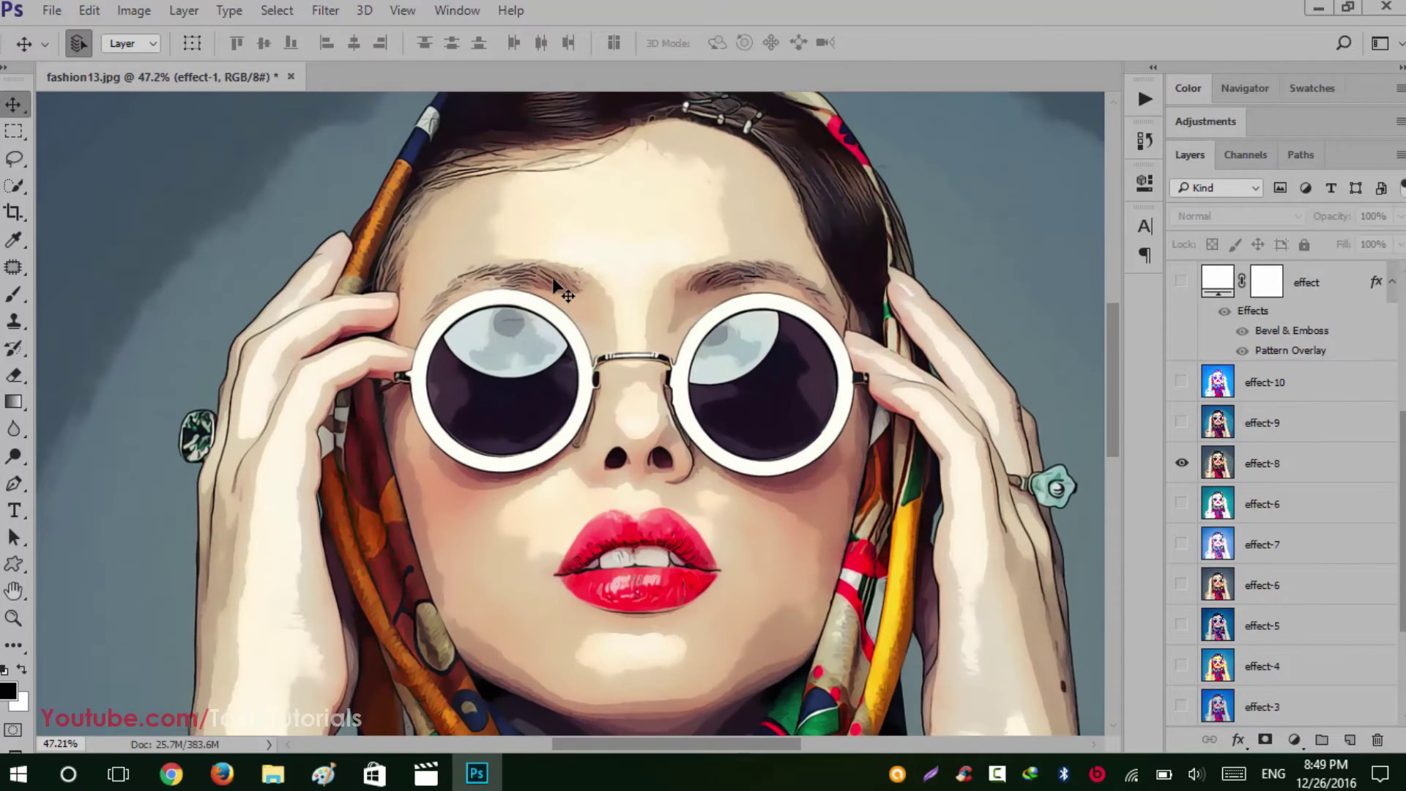
scroll(630, 296, "down", 5)
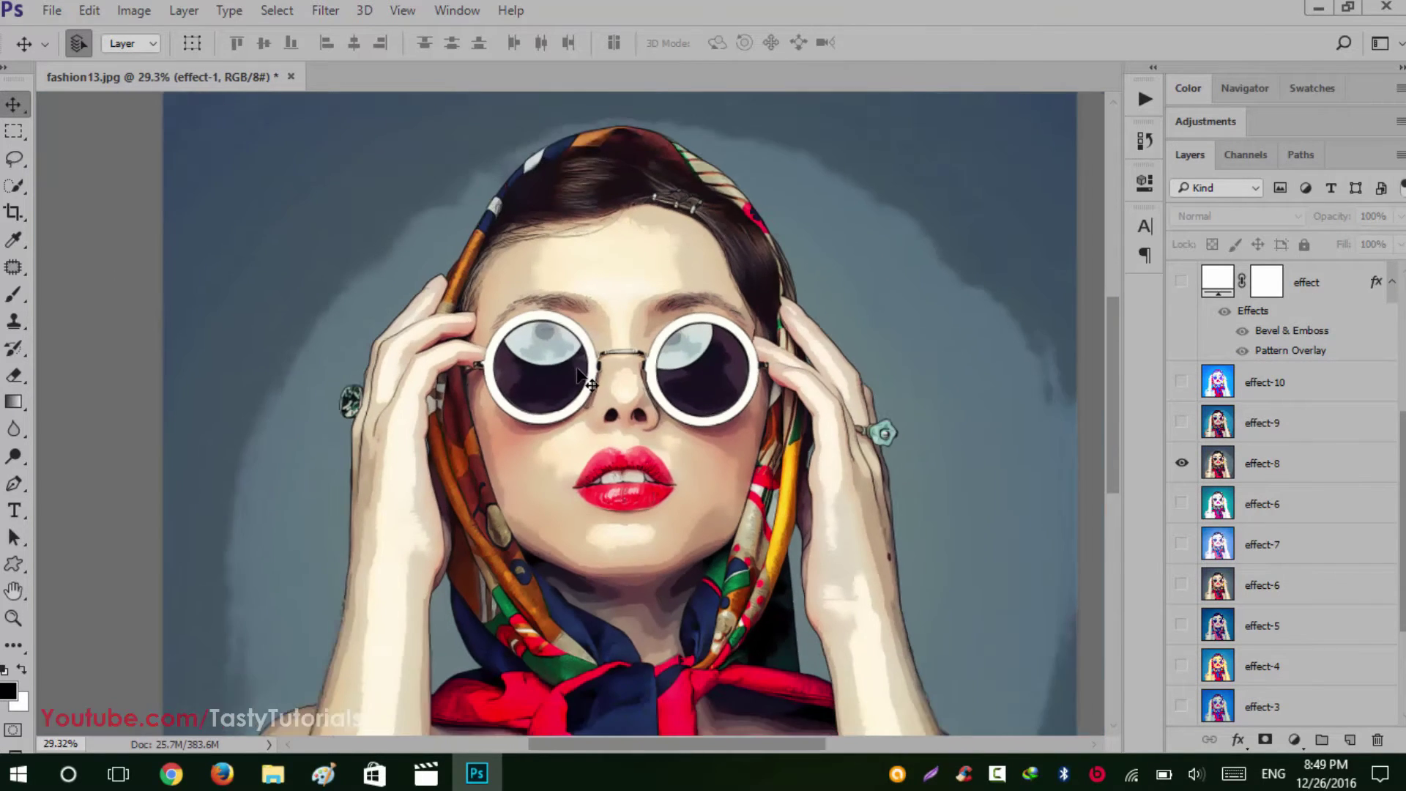
scroll(885, 361, "up", 2)
scroll(703, 347, "down", 2)
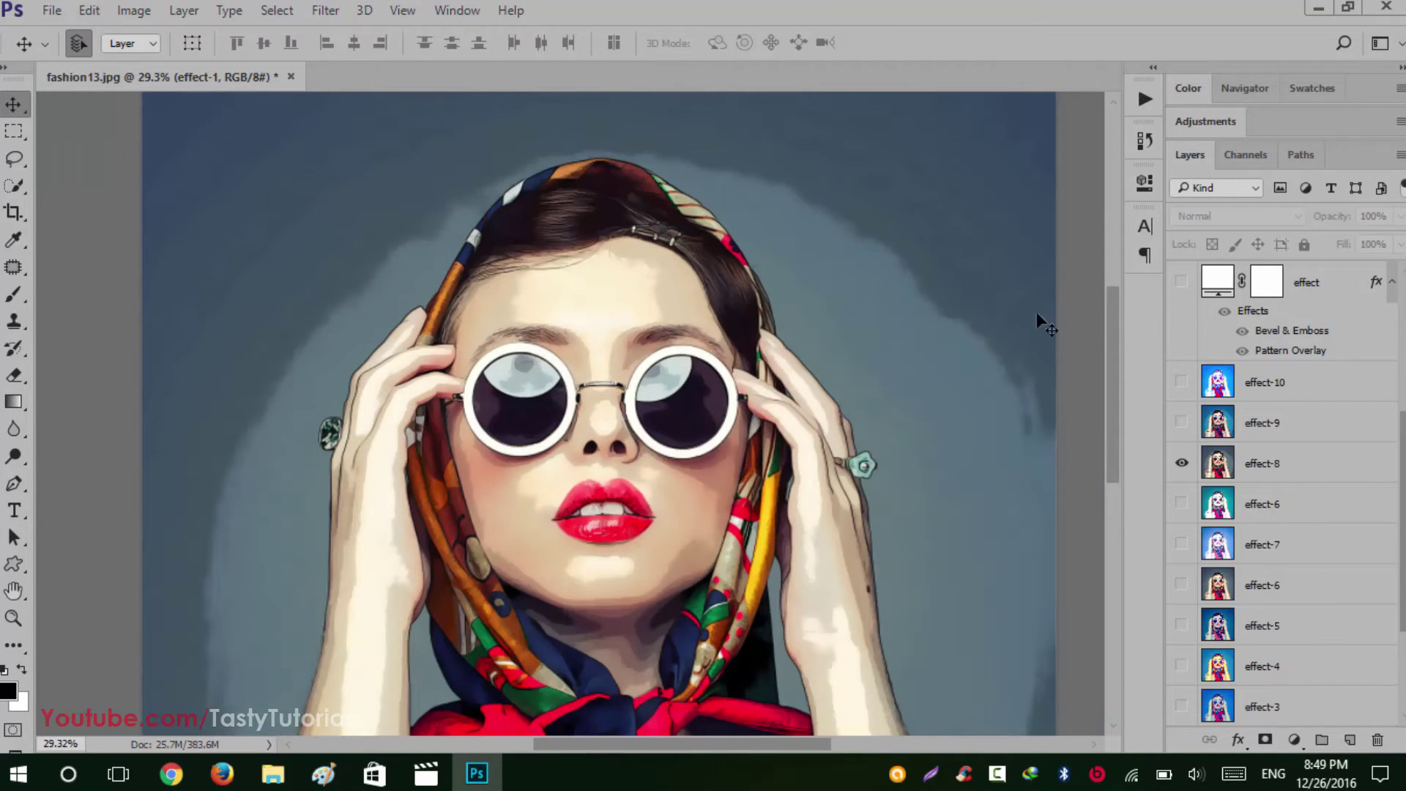
left_click_drag(1117, 332, 1091, 295)
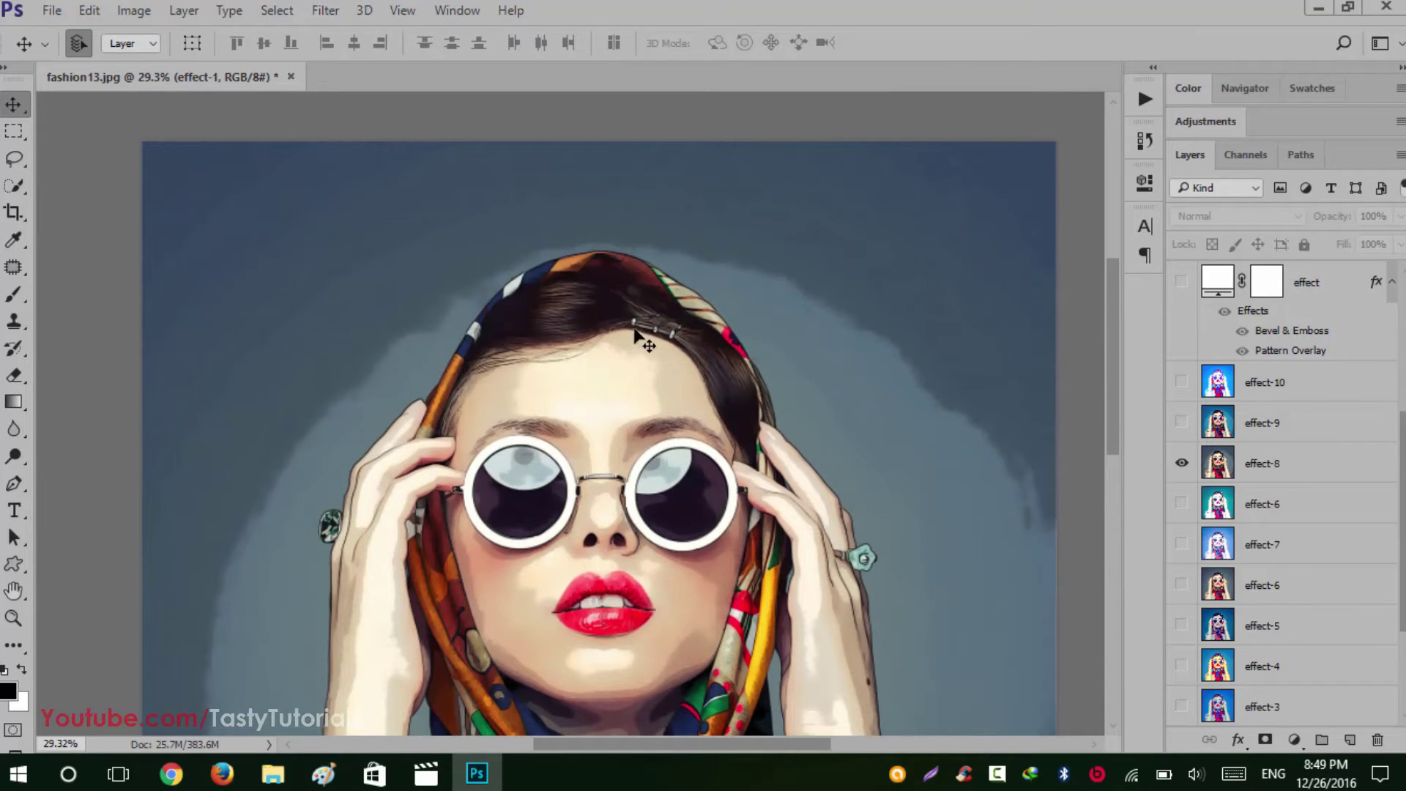
scroll(746, 406, "down", 1)
scroll(1176, 432, "down", 1)
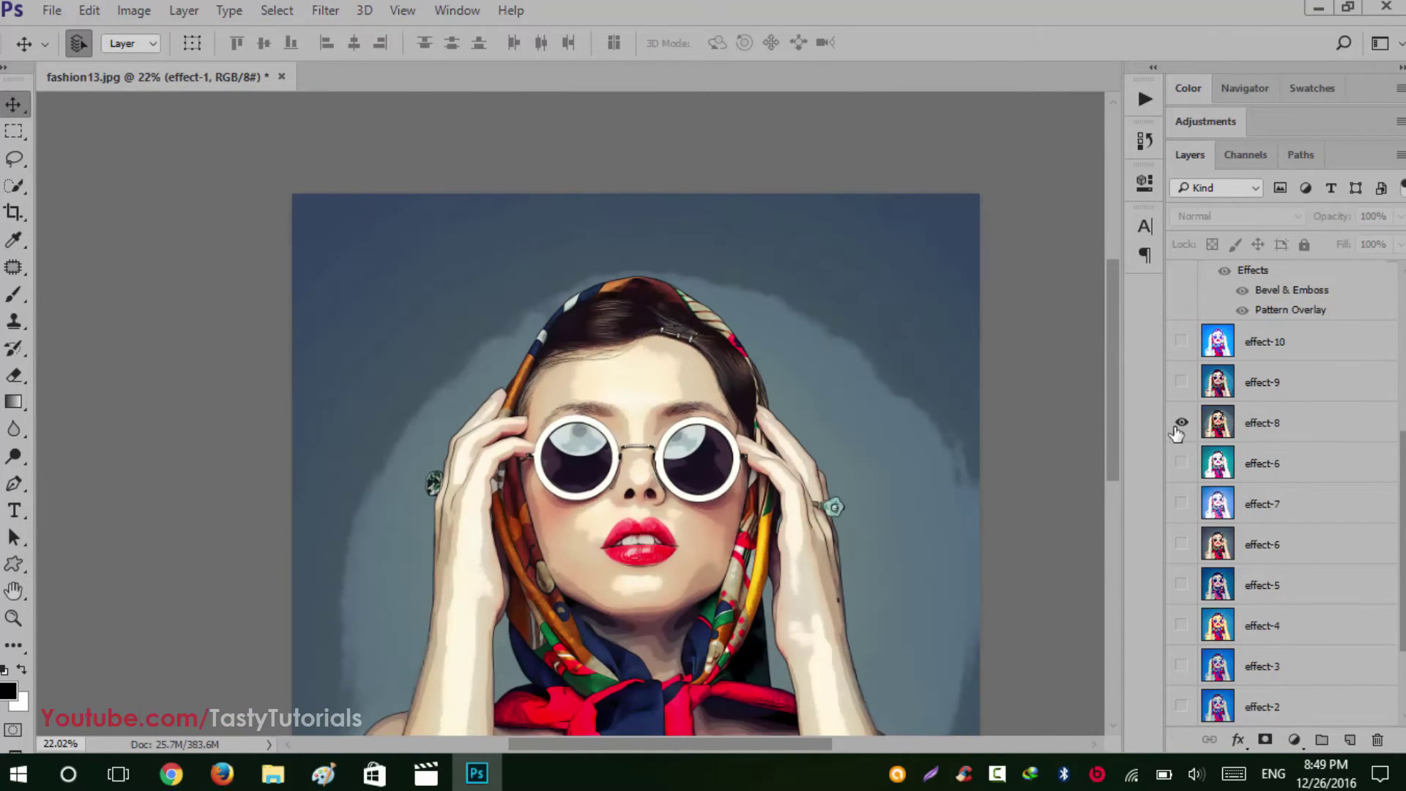
left_click(1181, 341)
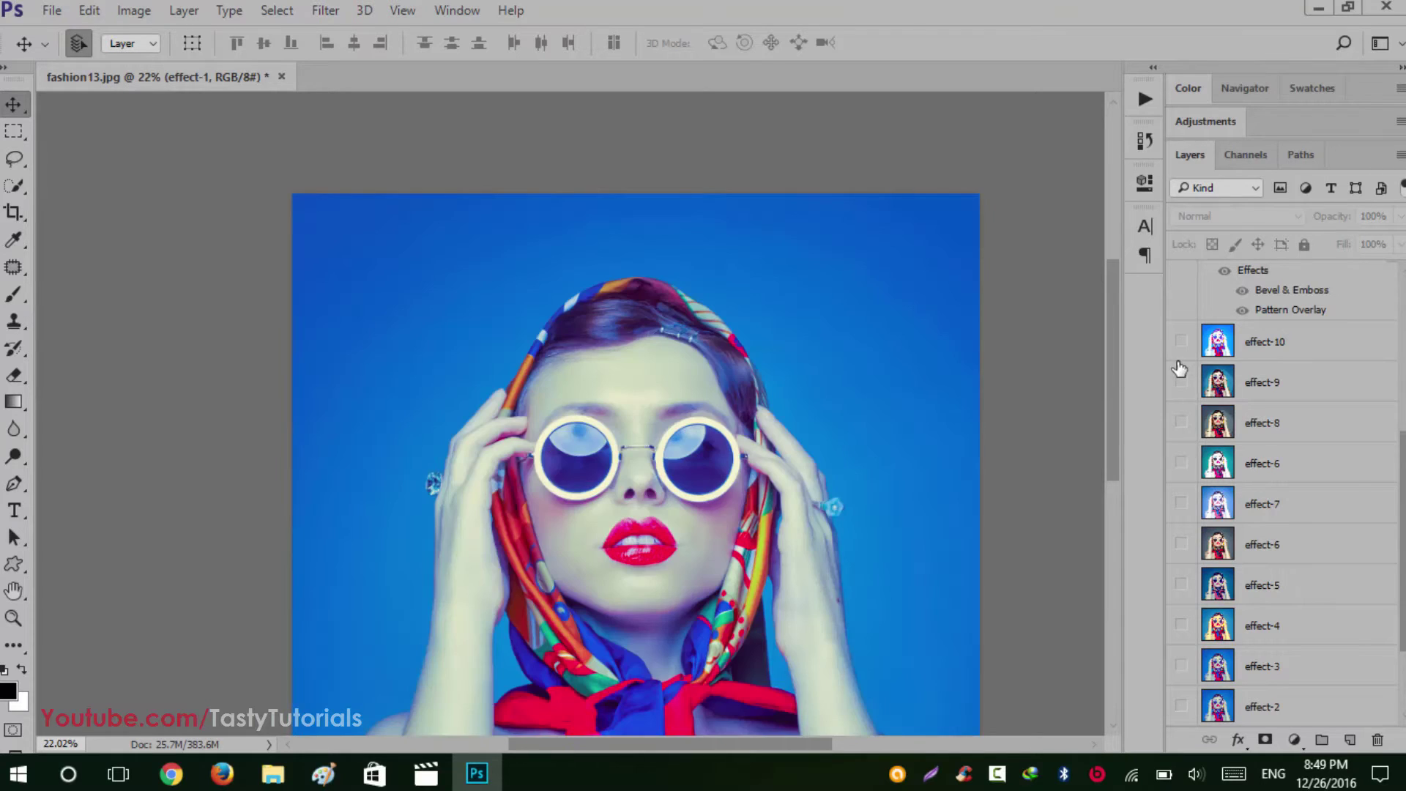
key("alt+bracketleft")
left_click(1180, 383)
left_click(1181, 386)
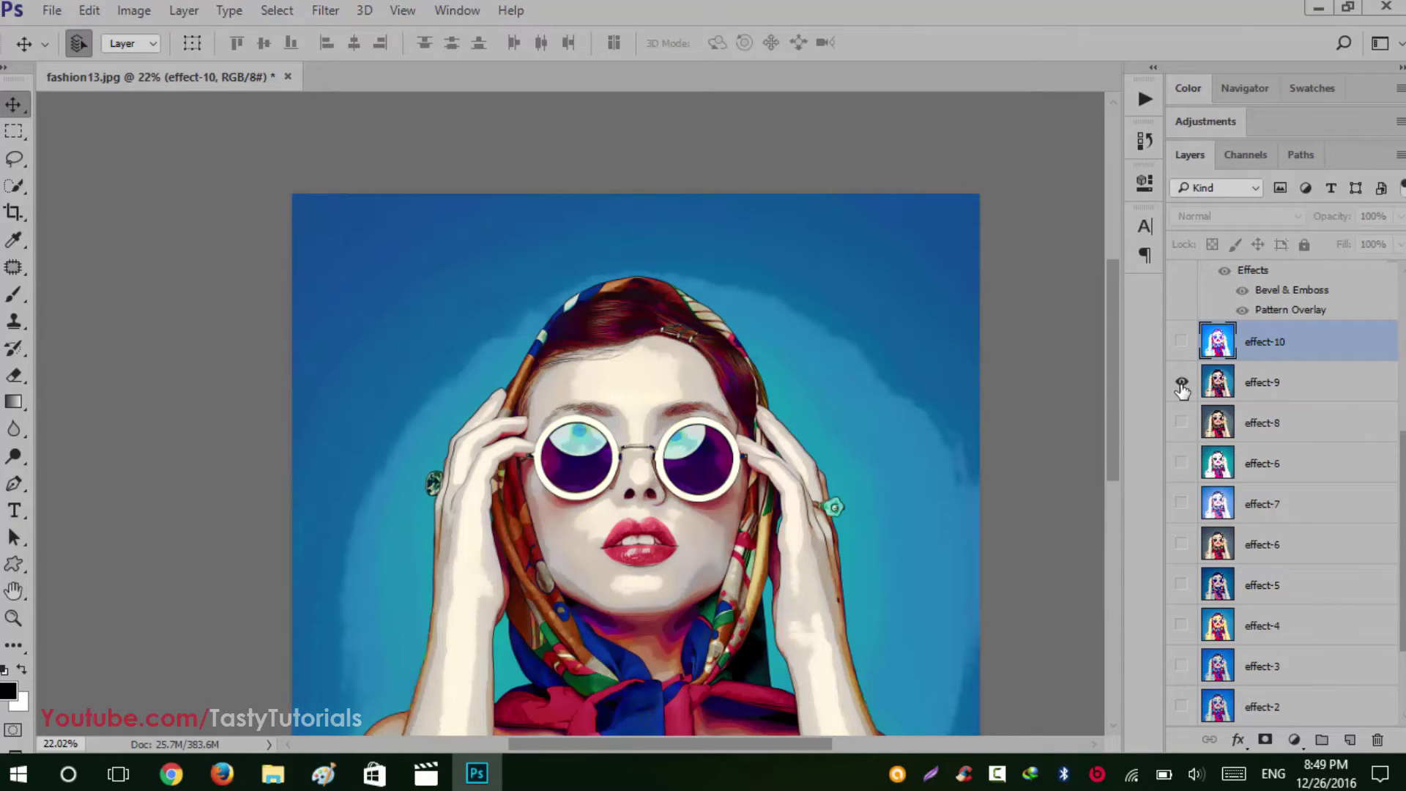
left_click(1181, 382)
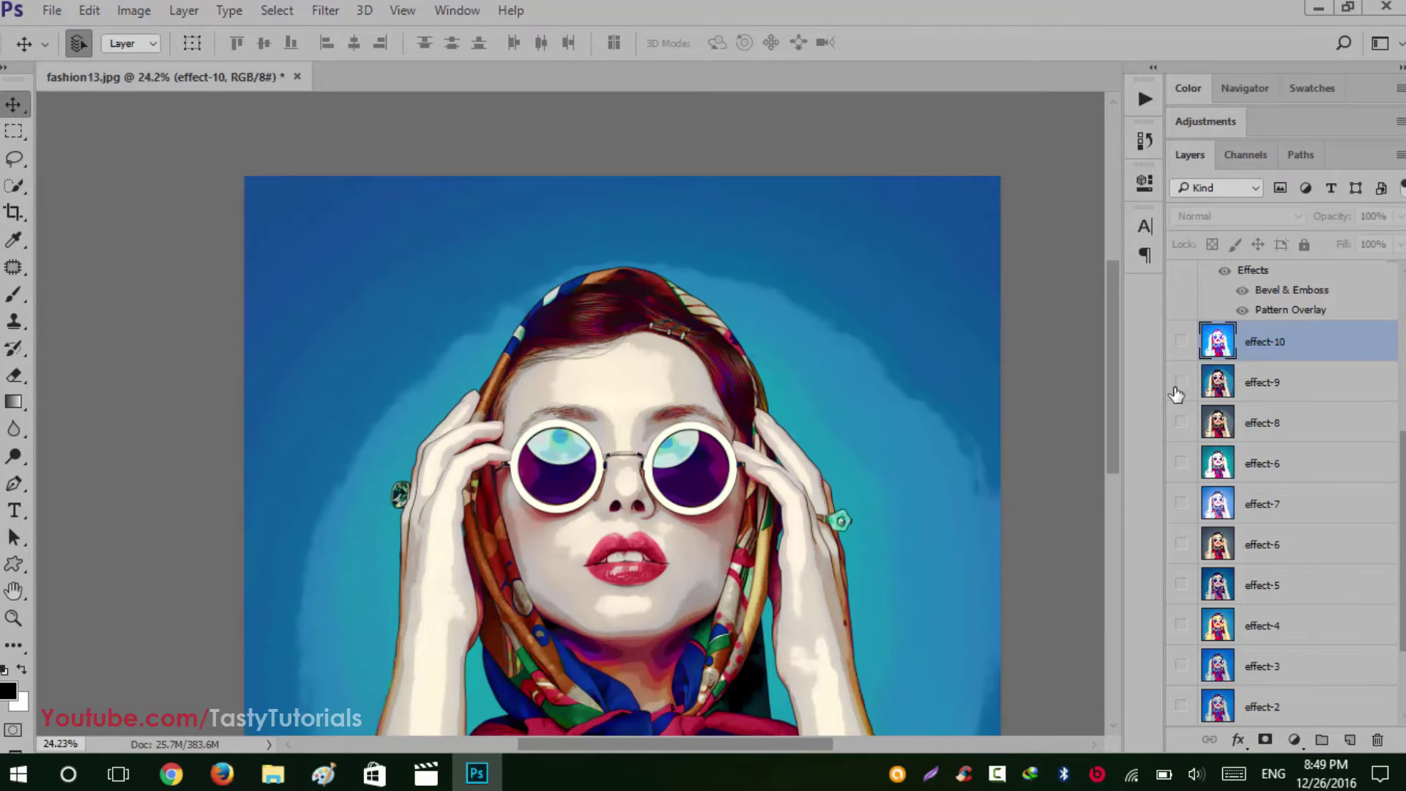
left_click(1180, 422)
left_click(1180, 423)
left_click(1181, 463)
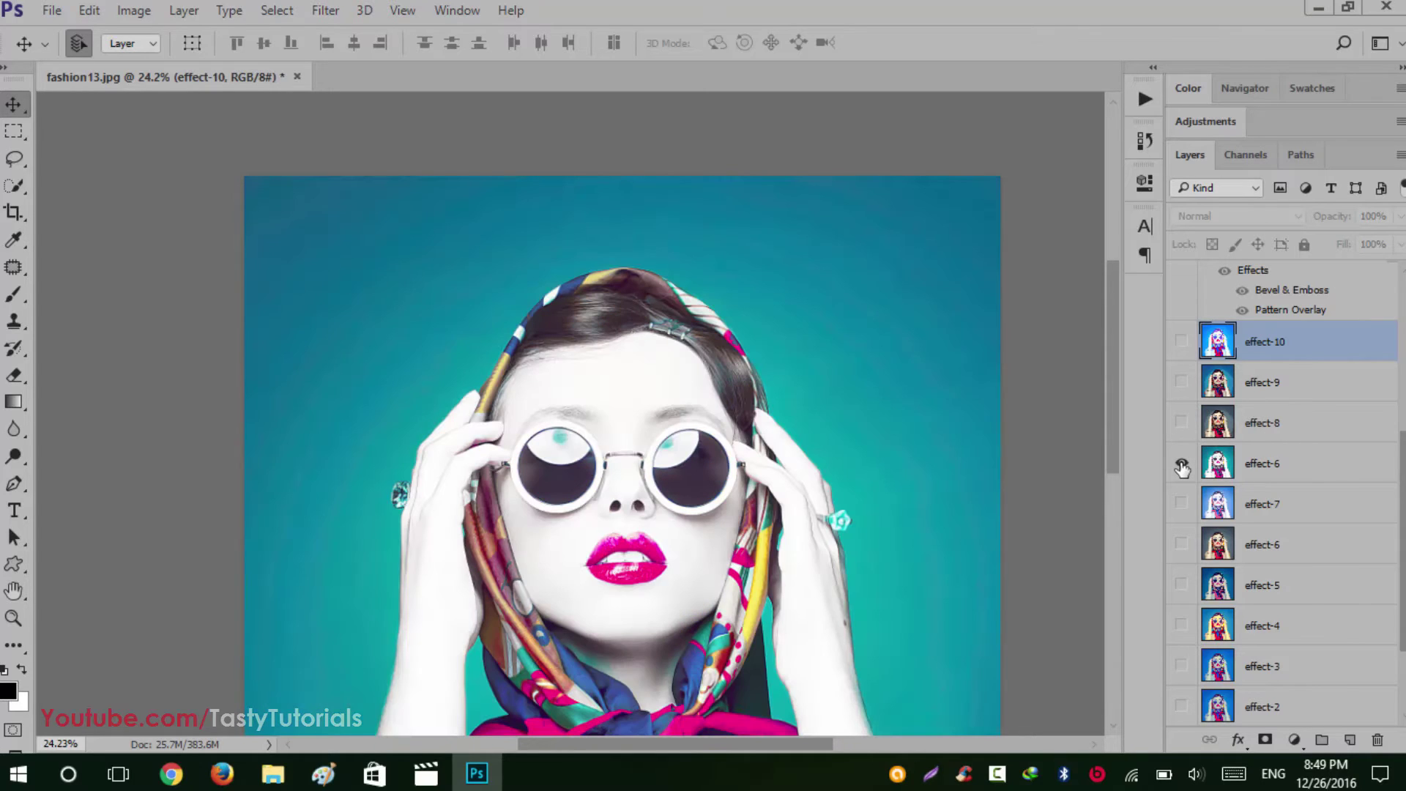
left_click(1181, 464)
left_click(1181, 504)
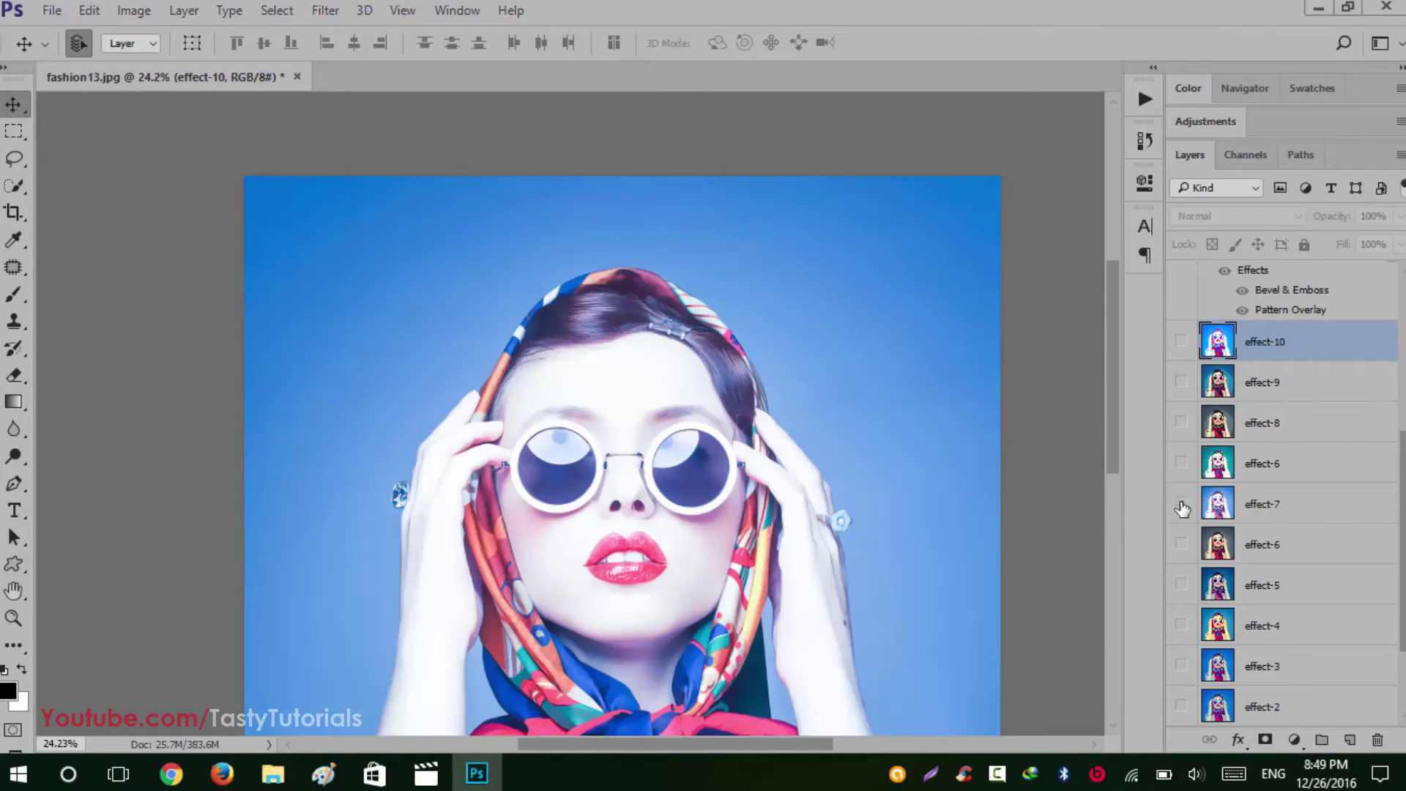
left_click(1181, 503)
scroll(1138, 512, "down", 1)
left_click(1181, 544)
left_click(1181, 544)
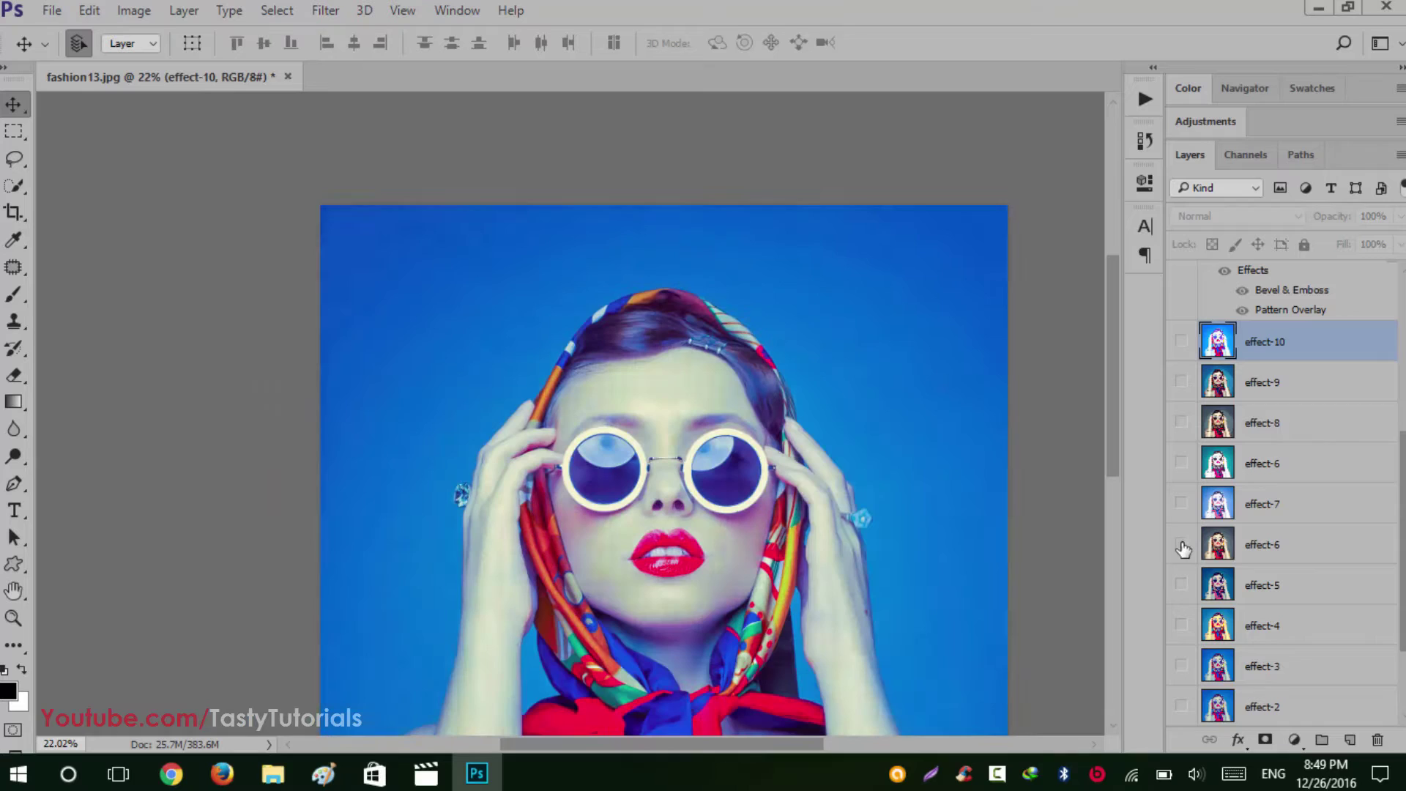
left_click(1181, 544)
scroll(761, 461, "up", 8)
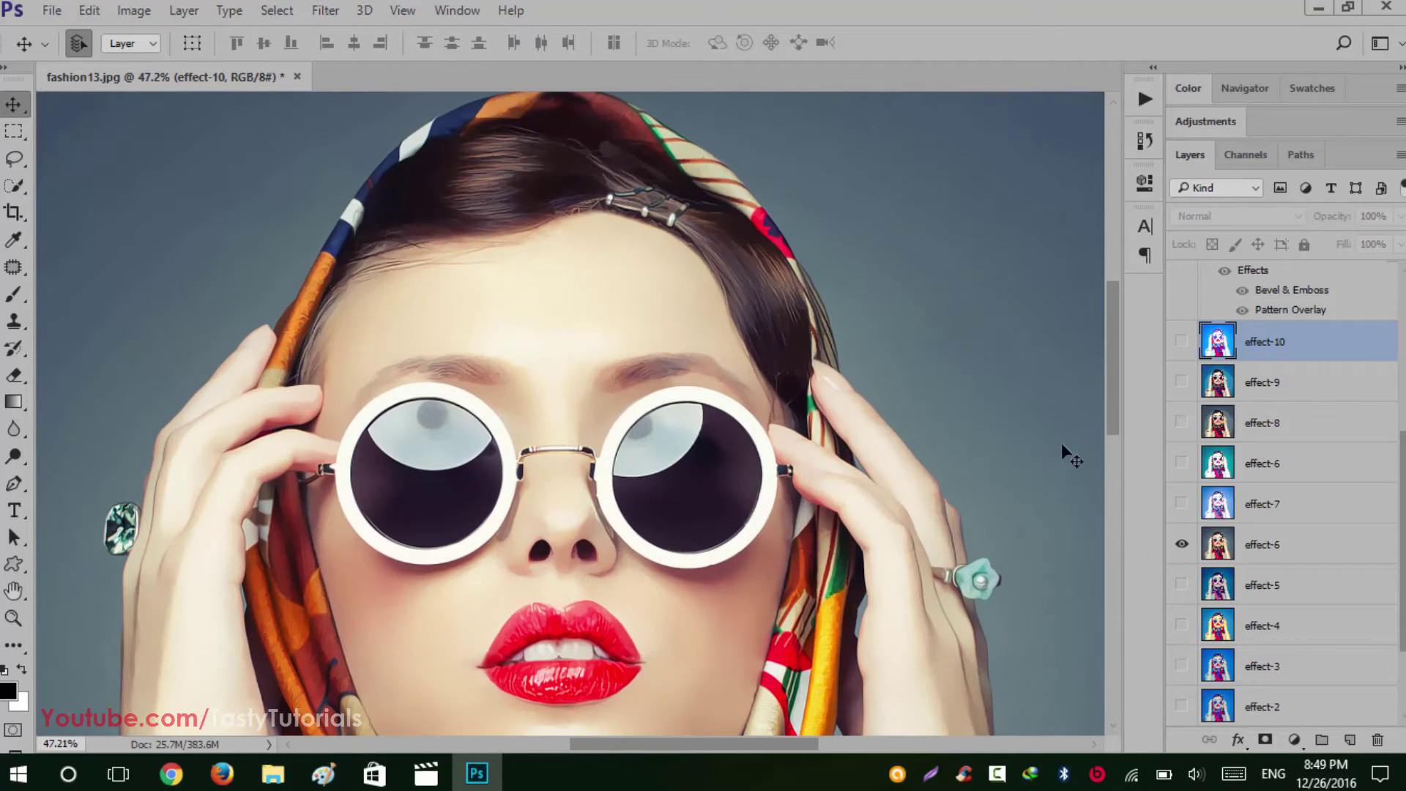
mouse_move(1118, 393)
left_mouse_down()
mouse_move(1121, 556)
mouse_move(1120, 388)
left_mouse_up()
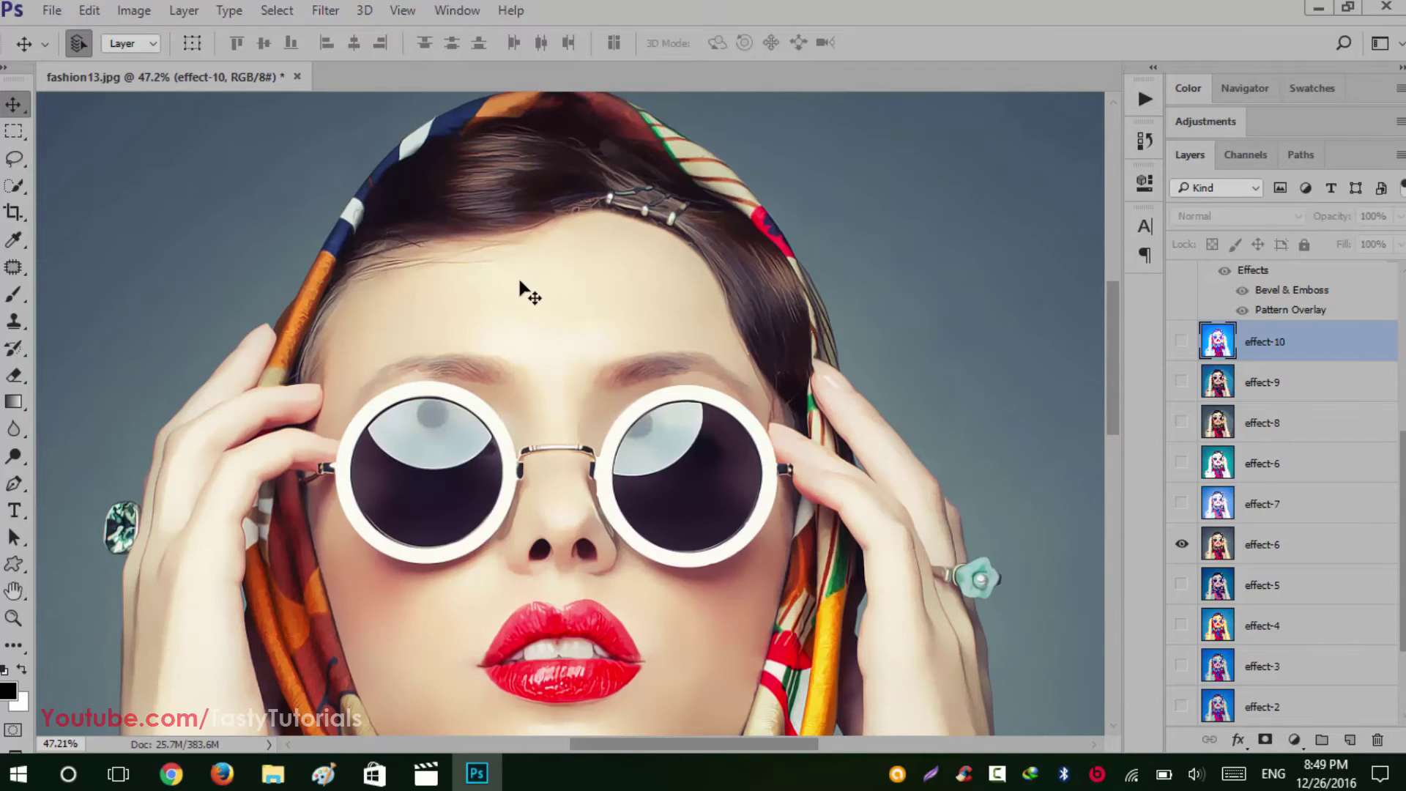
scroll(521, 289, "up", 1)
left_click(1180, 545)
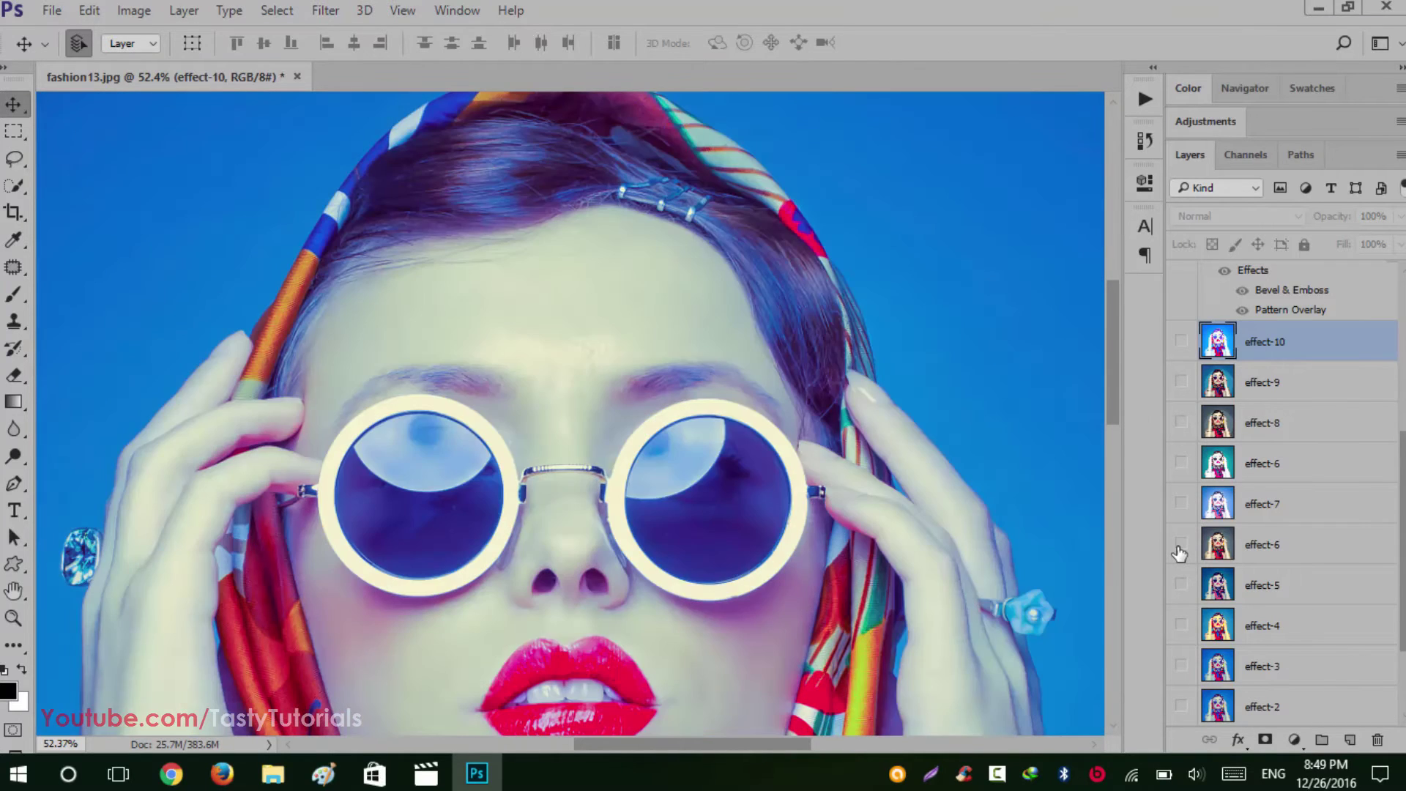
left_click(1181, 545)
left_click(1180, 545)
left_click(1180, 584)
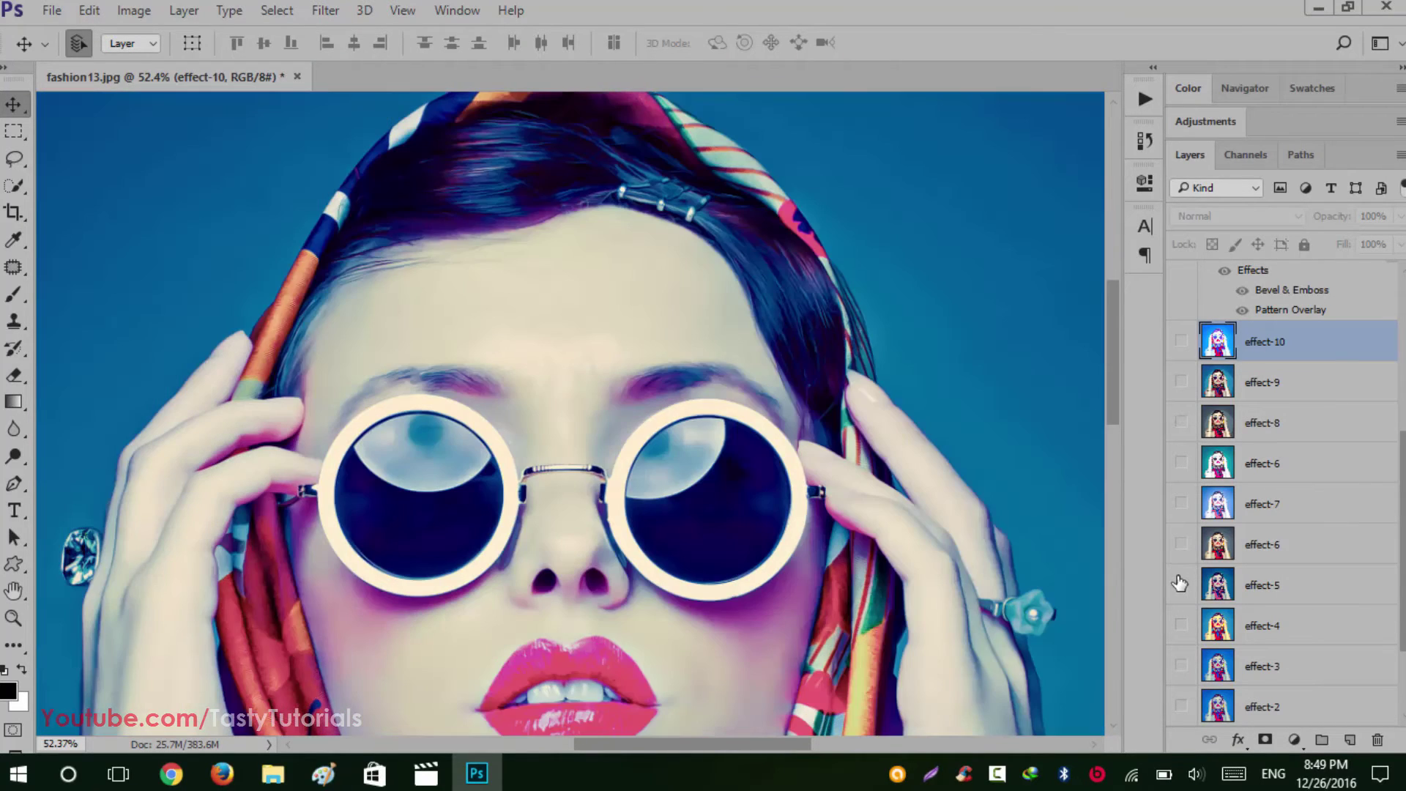
scroll(967, 564, "down", 5)
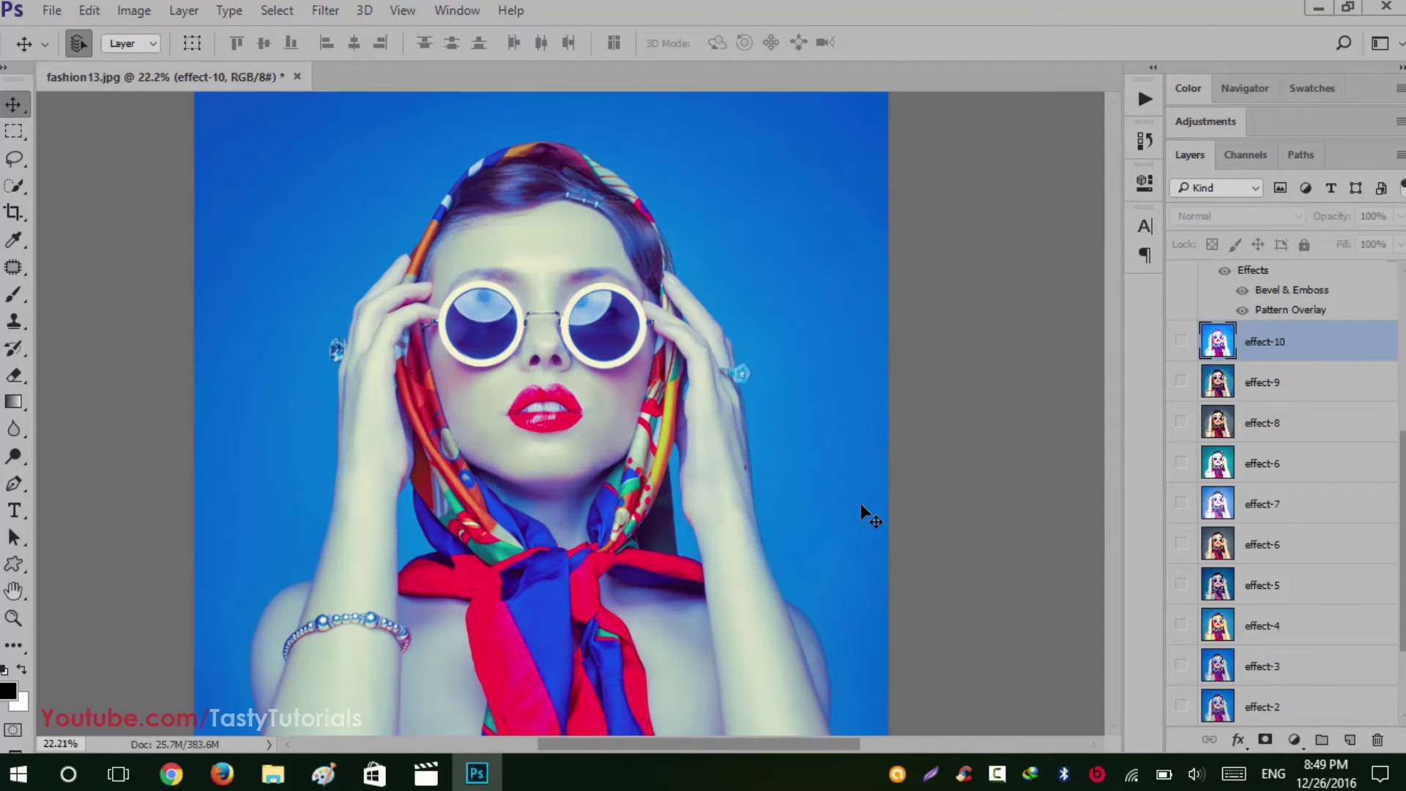
left_click(1181, 504)
left_click(1181, 505)
left_click(1181, 543)
left_click(1181, 543)
left_click(1181, 583)
left_click(1181, 583)
left_click(1180, 626)
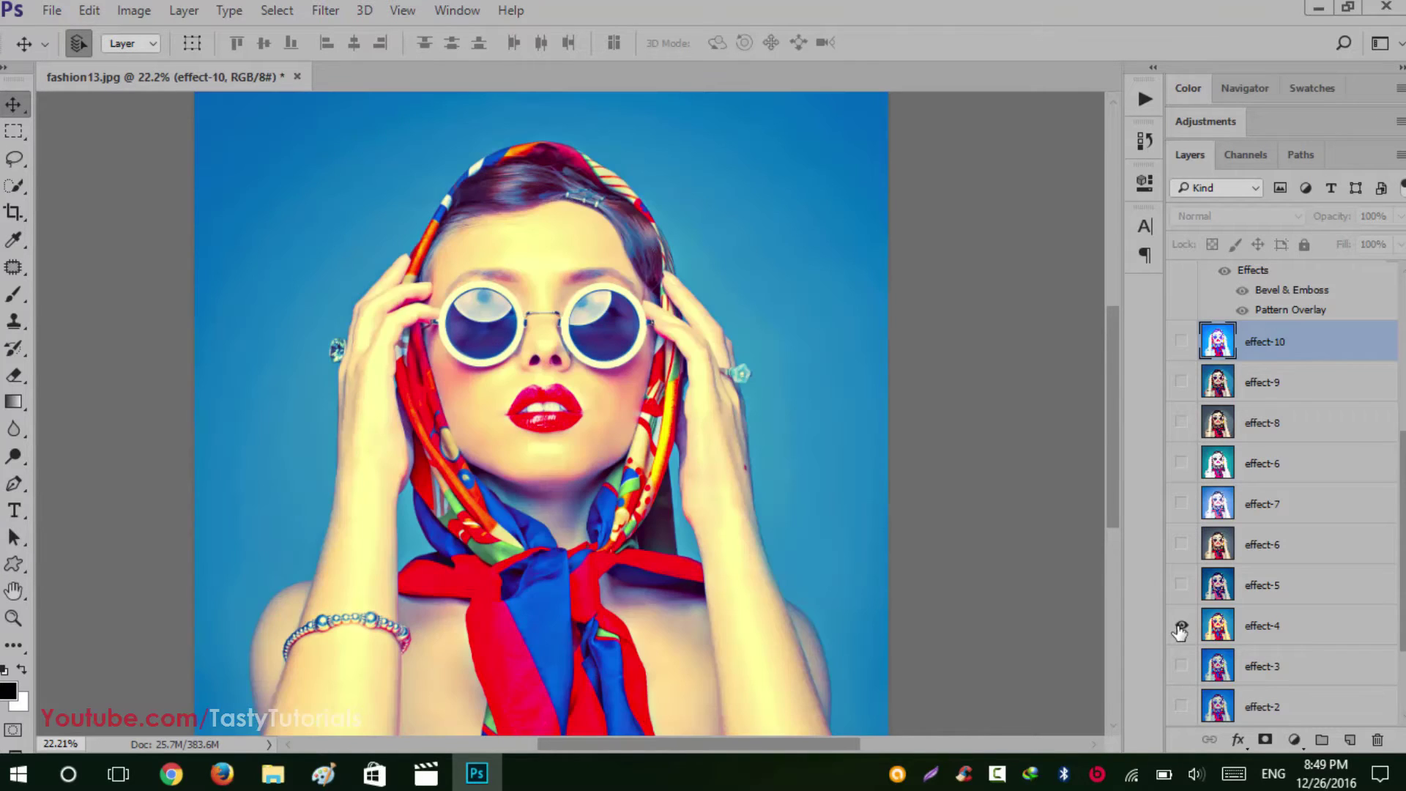
left_click(1180, 626)
left_click(1181, 665)
left_click(1181, 666)
scroll(1182, 663, "down", 1)
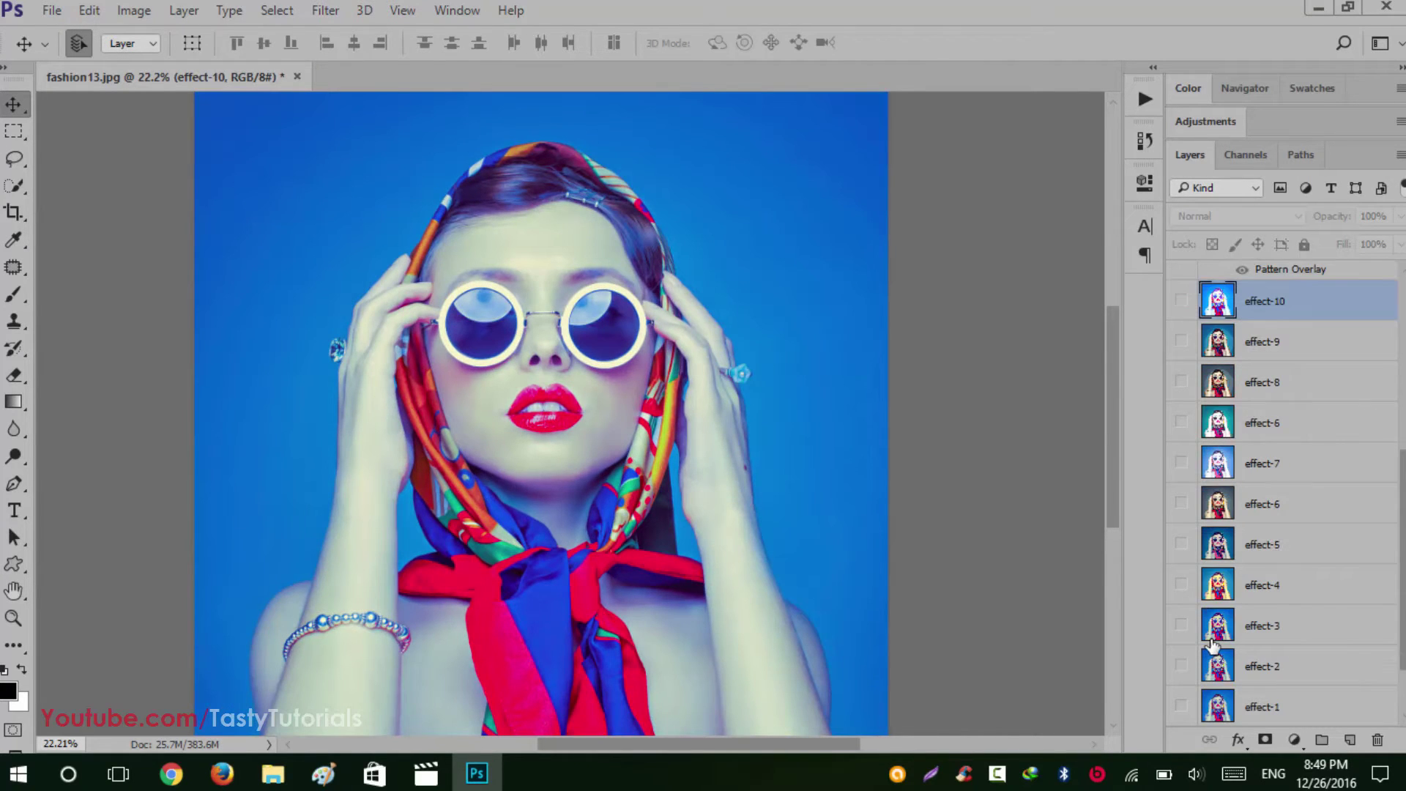
left_click(1180, 627)
left_click(1180, 627)
left_click(1181, 665)
left_click(1181, 665)
scroll(1188, 640, "down", 1)
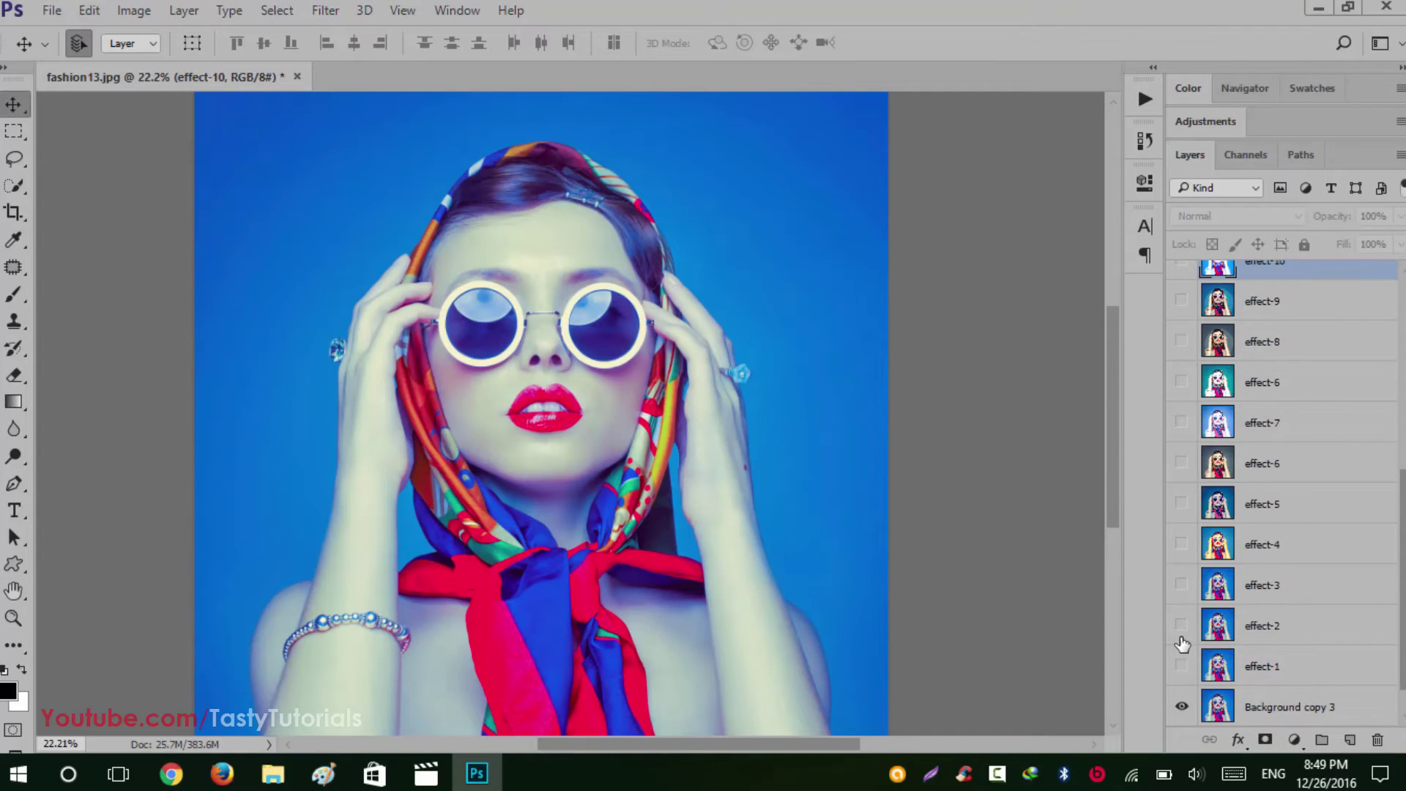
scroll(1184, 639, "up", 5)
left_click(1180, 463)
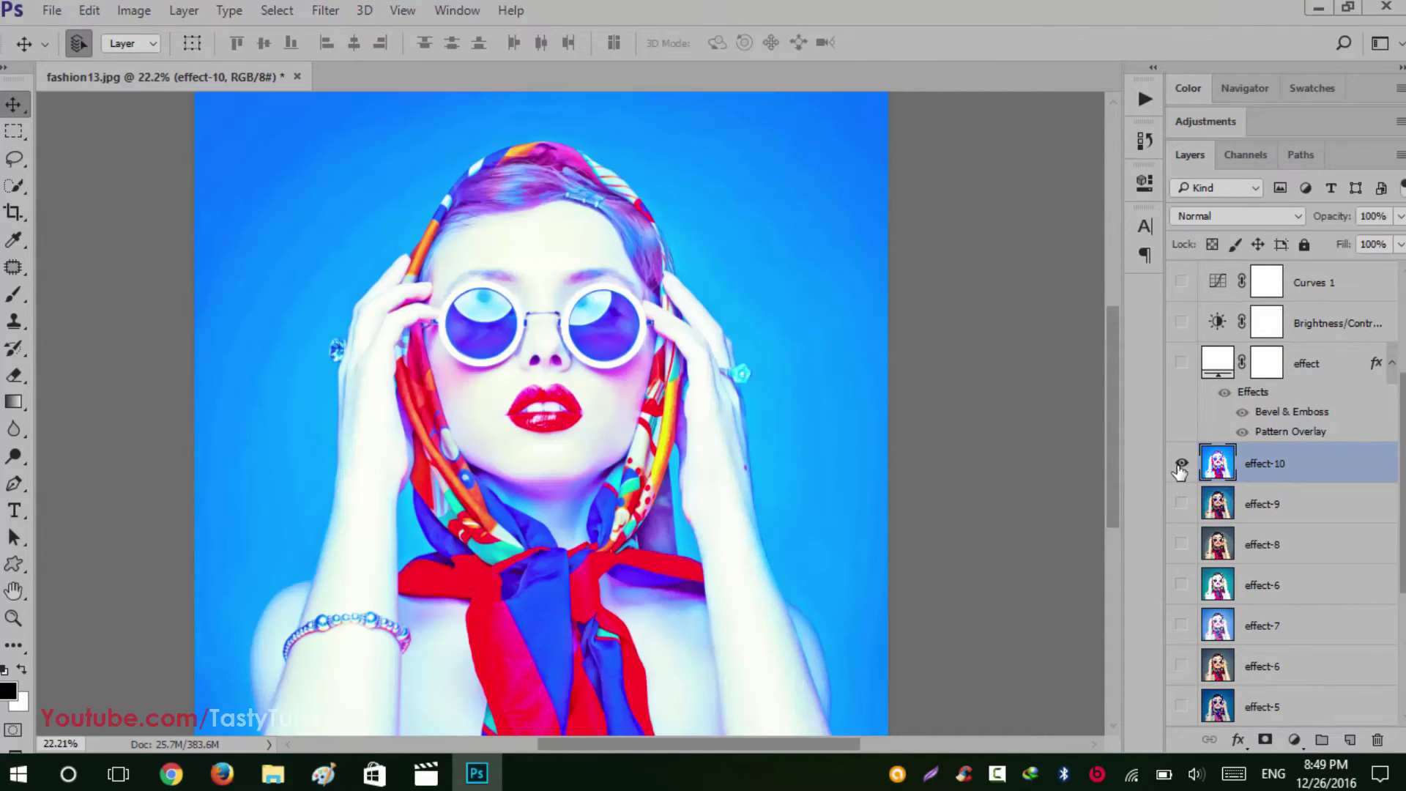
left_click(1180, 462)
scroll(1175, 553, "down", 1)
left_click(1181, 503)
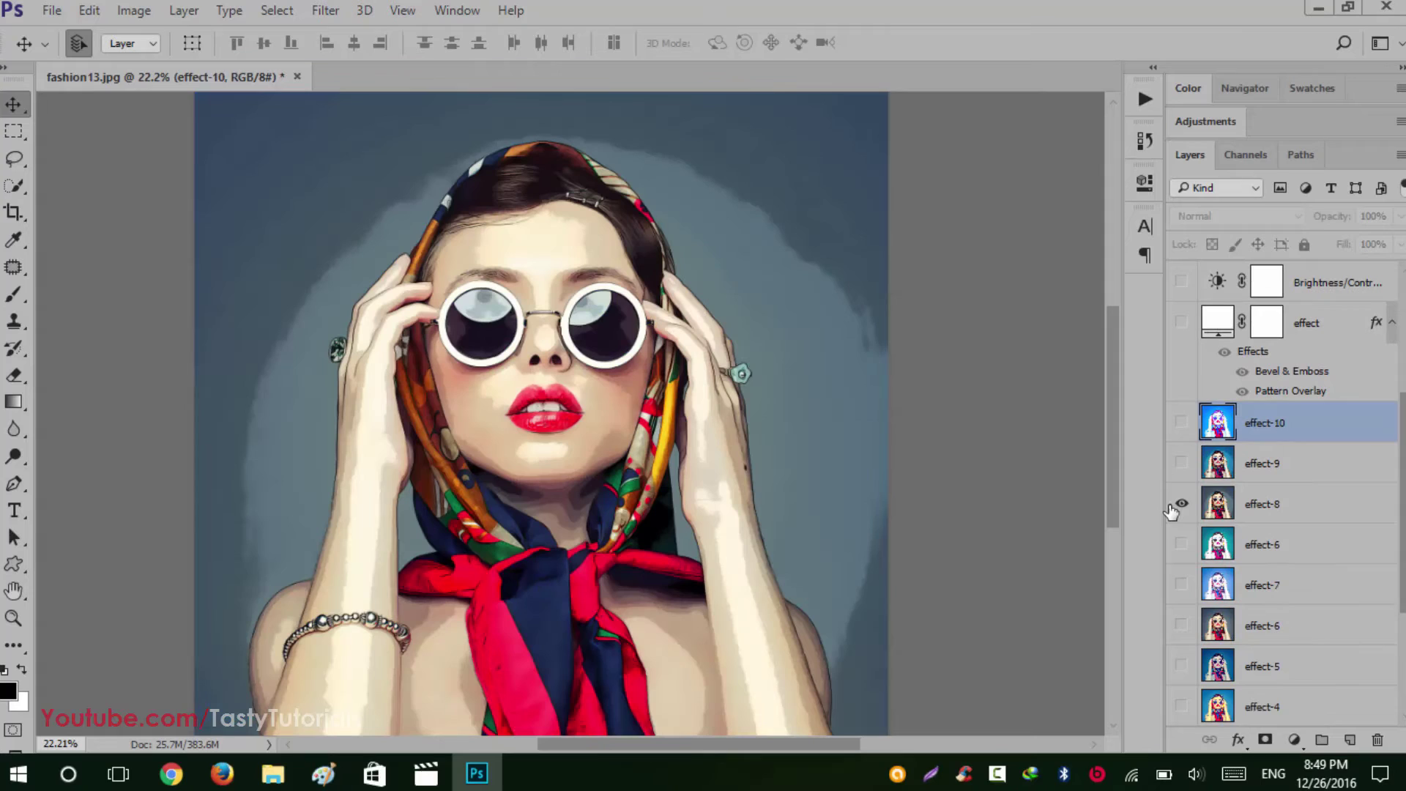
left_click(1181, 463)
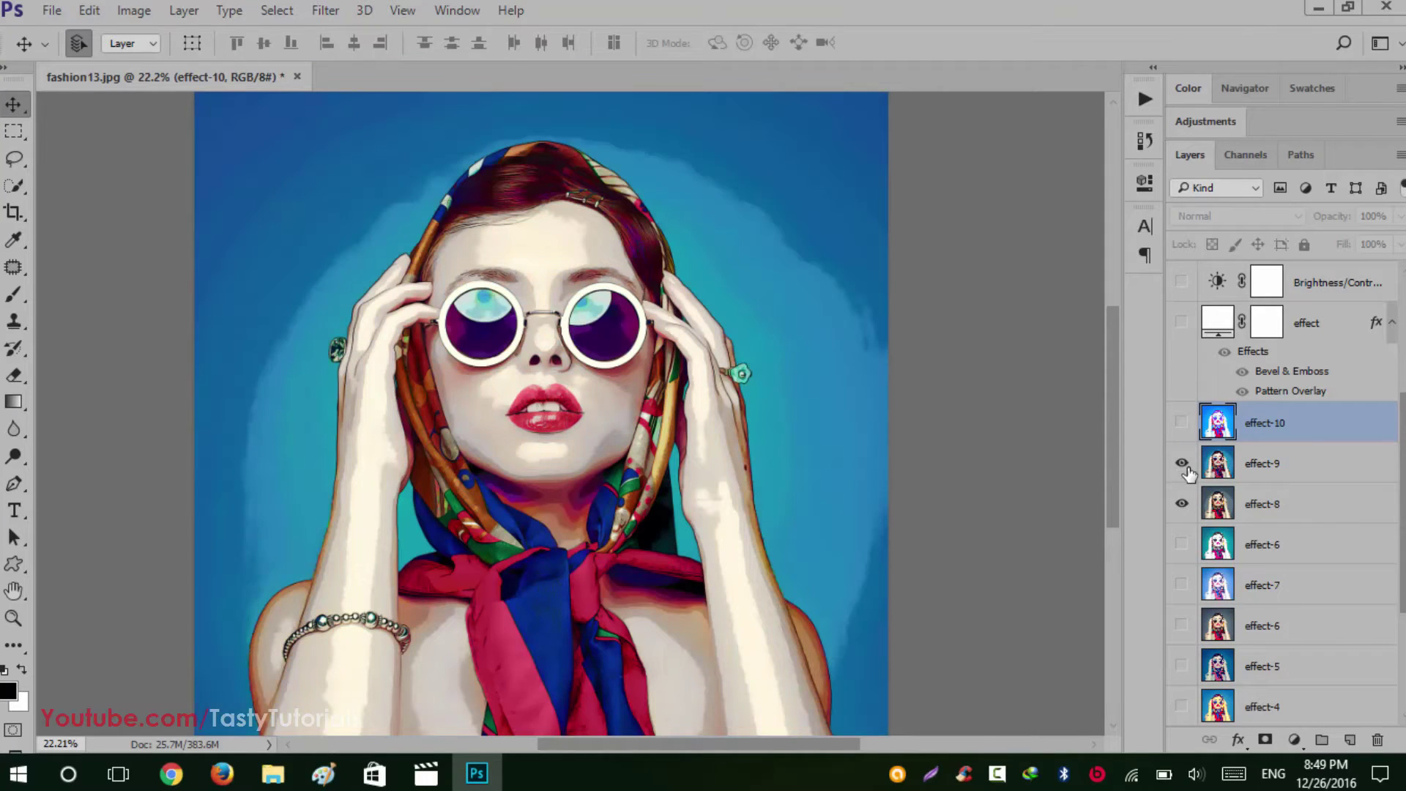
left_click(1181, 464)
left_click(1182, 463)
scroll(1179, 444, "up", 2)
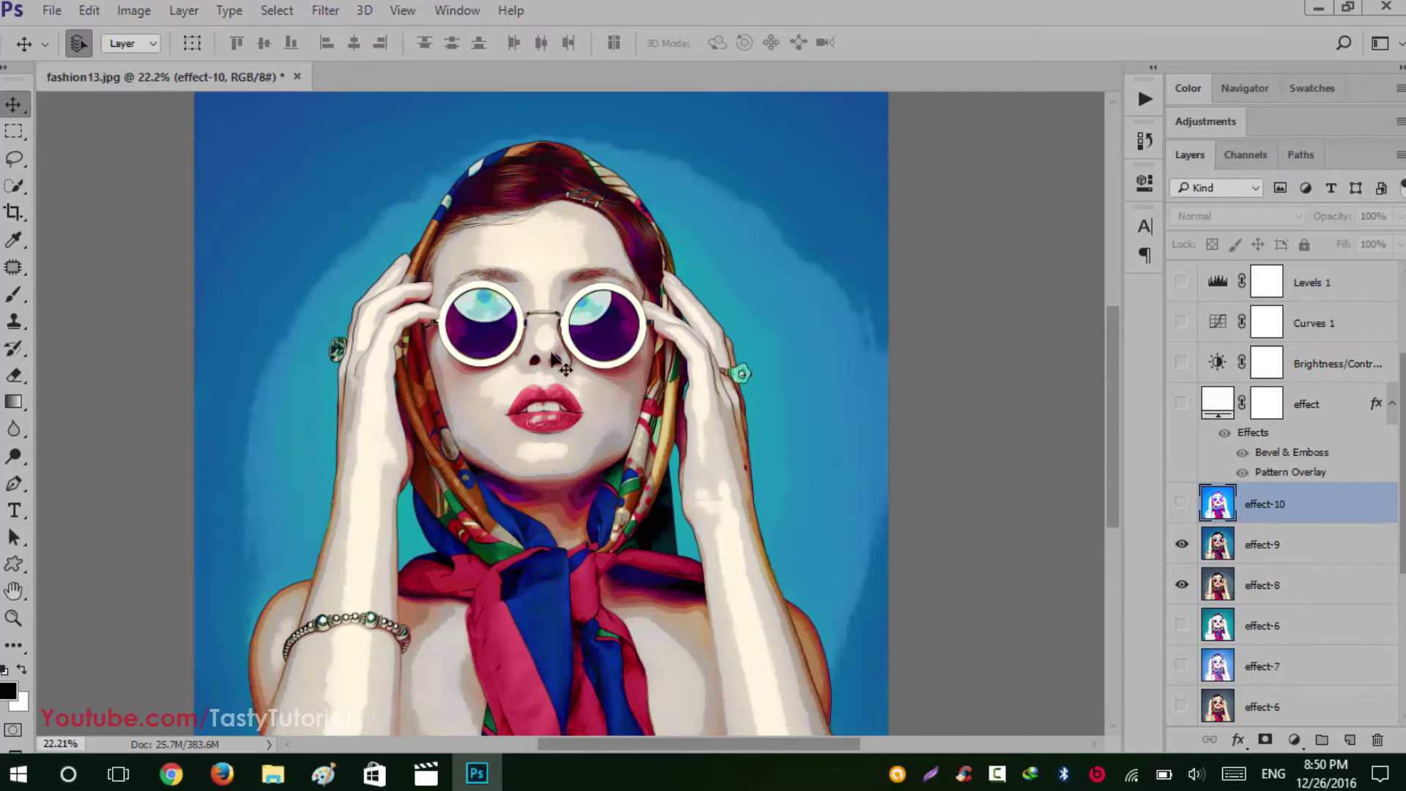
scroll(558, 271, "up", 2)
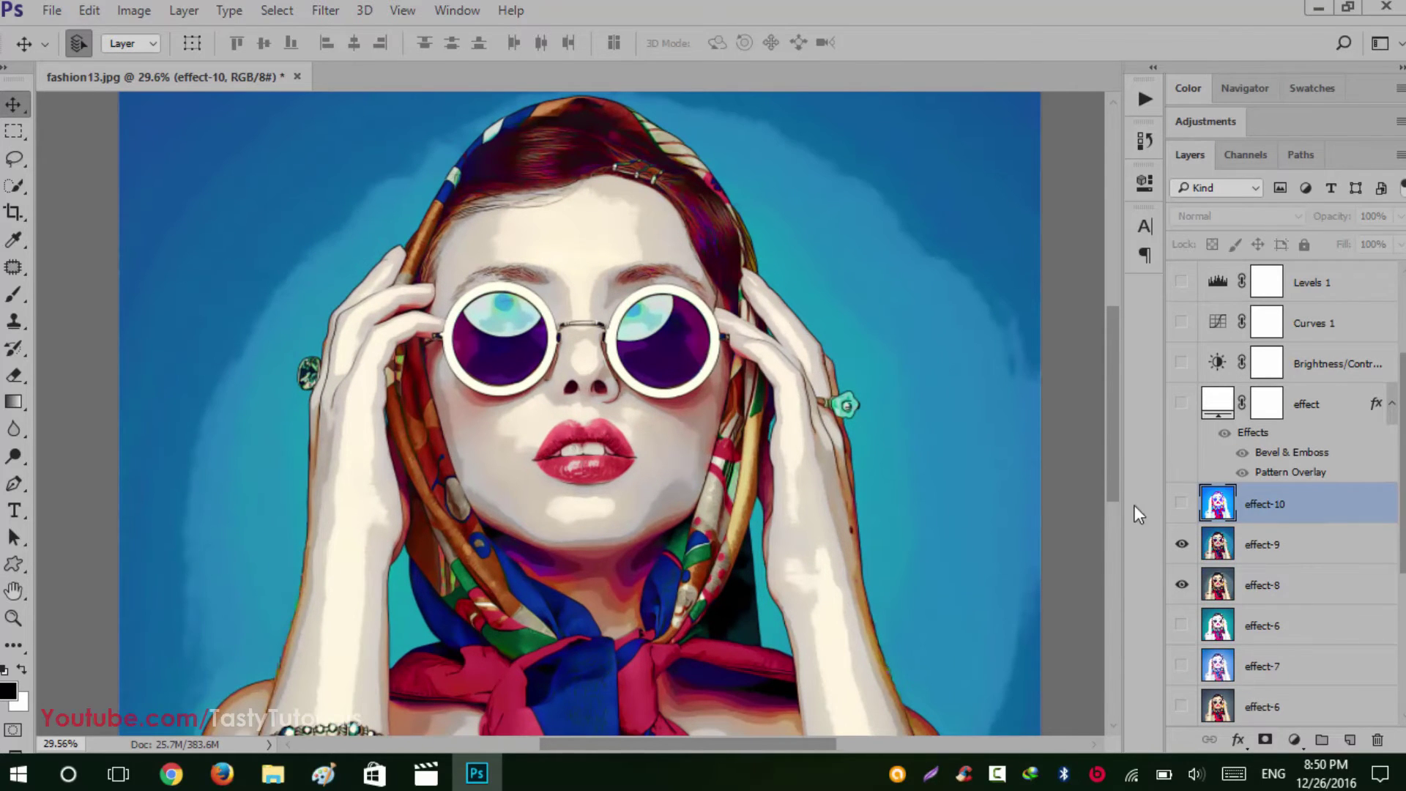
left_click(1181, 544)
scroll(672, 260, "down", 1)
scroll(1219, 571, "down", 1)
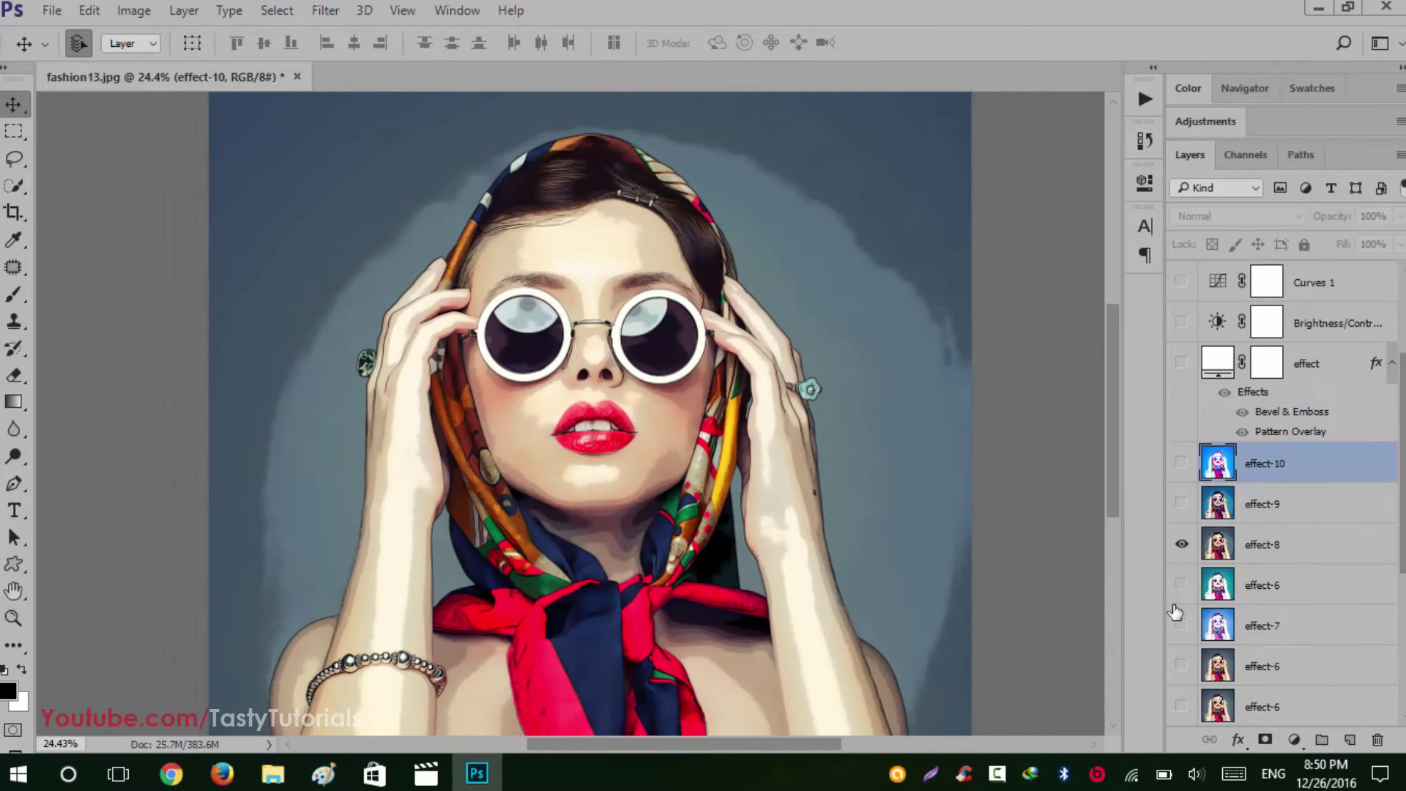
left_click(1256, 544)
Step: Make the 'effect' texture layer visible over effect-8 and collapse its effects list
scroll(608, 249, "up", 1)
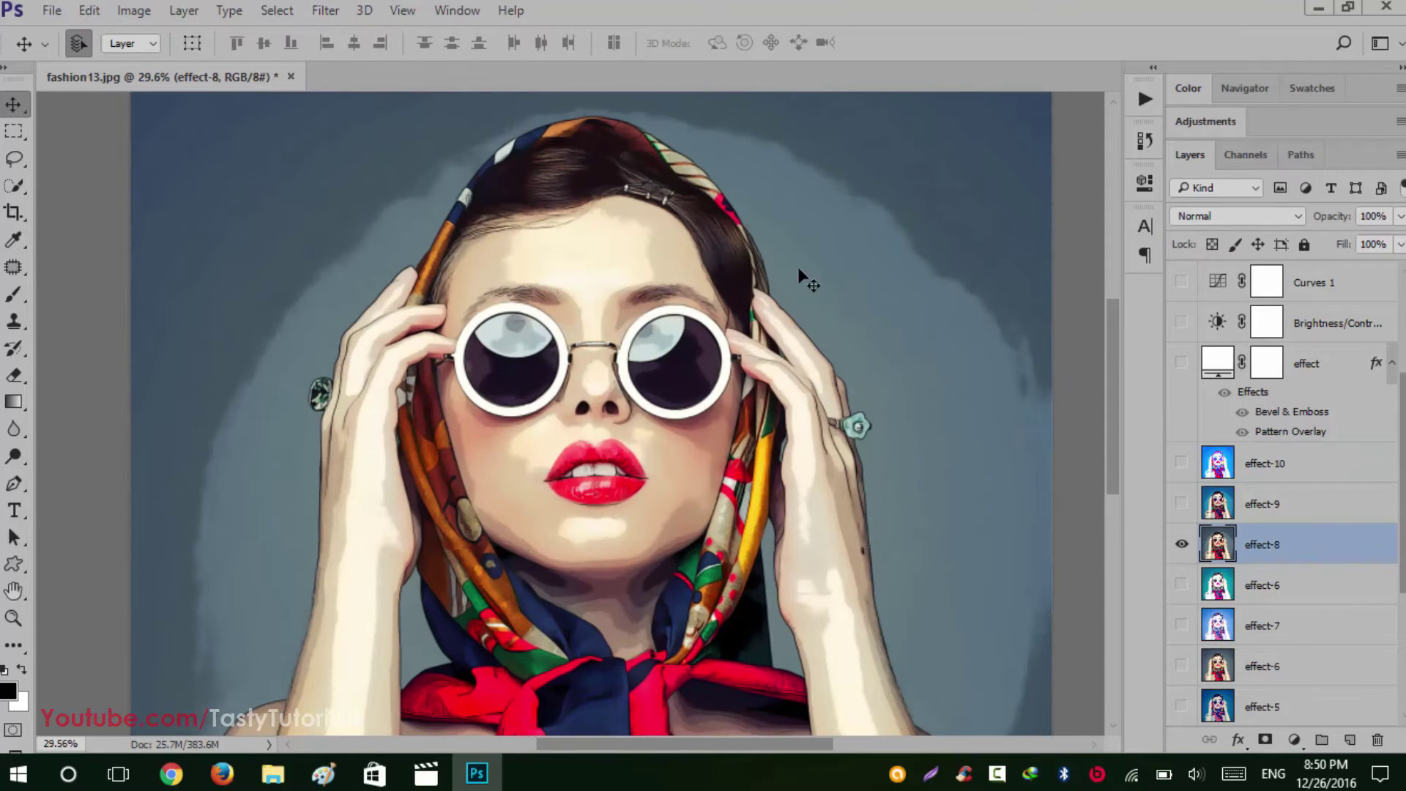
scroll(1215, 451, "up", 3)
left_click(1182, 484)
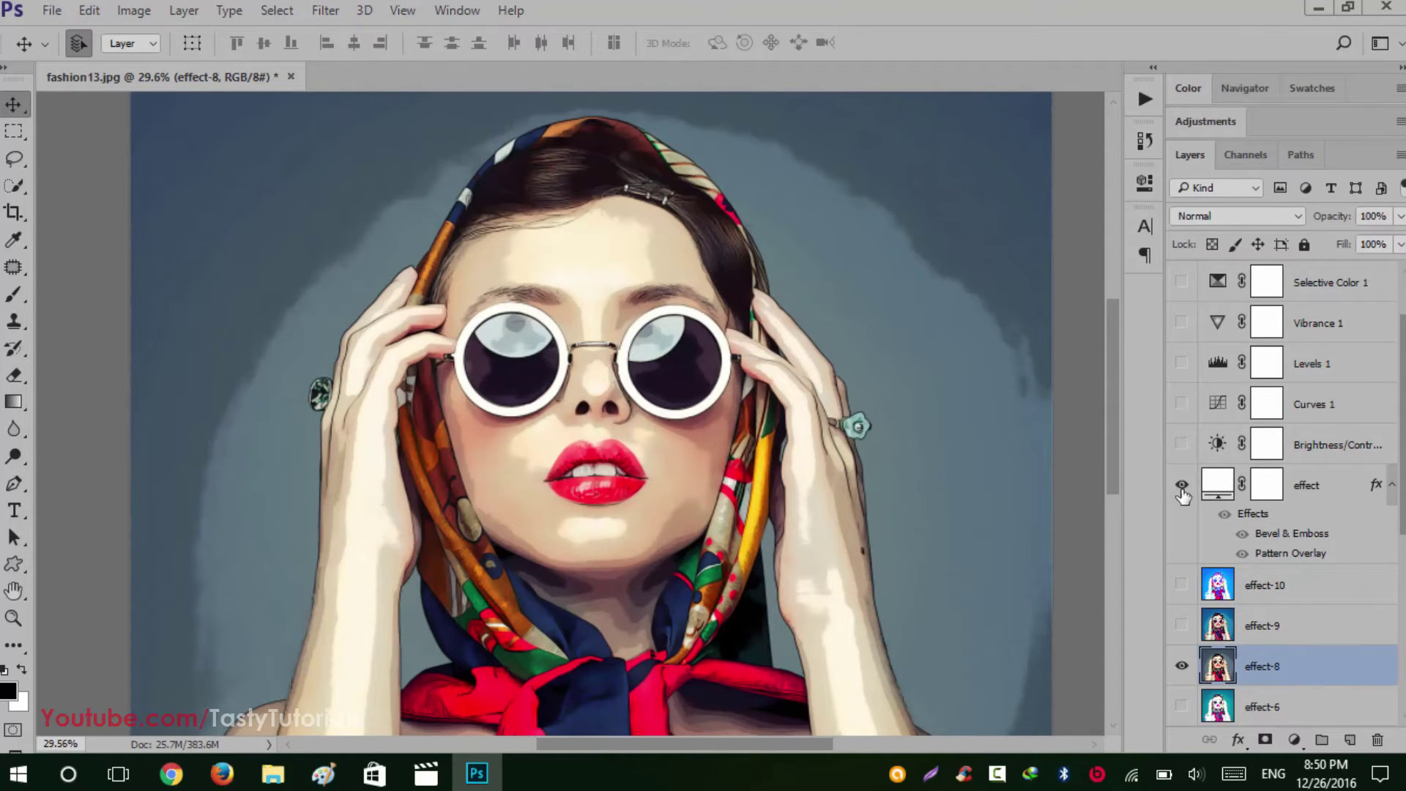
scroll(612, 476, "up", 3)
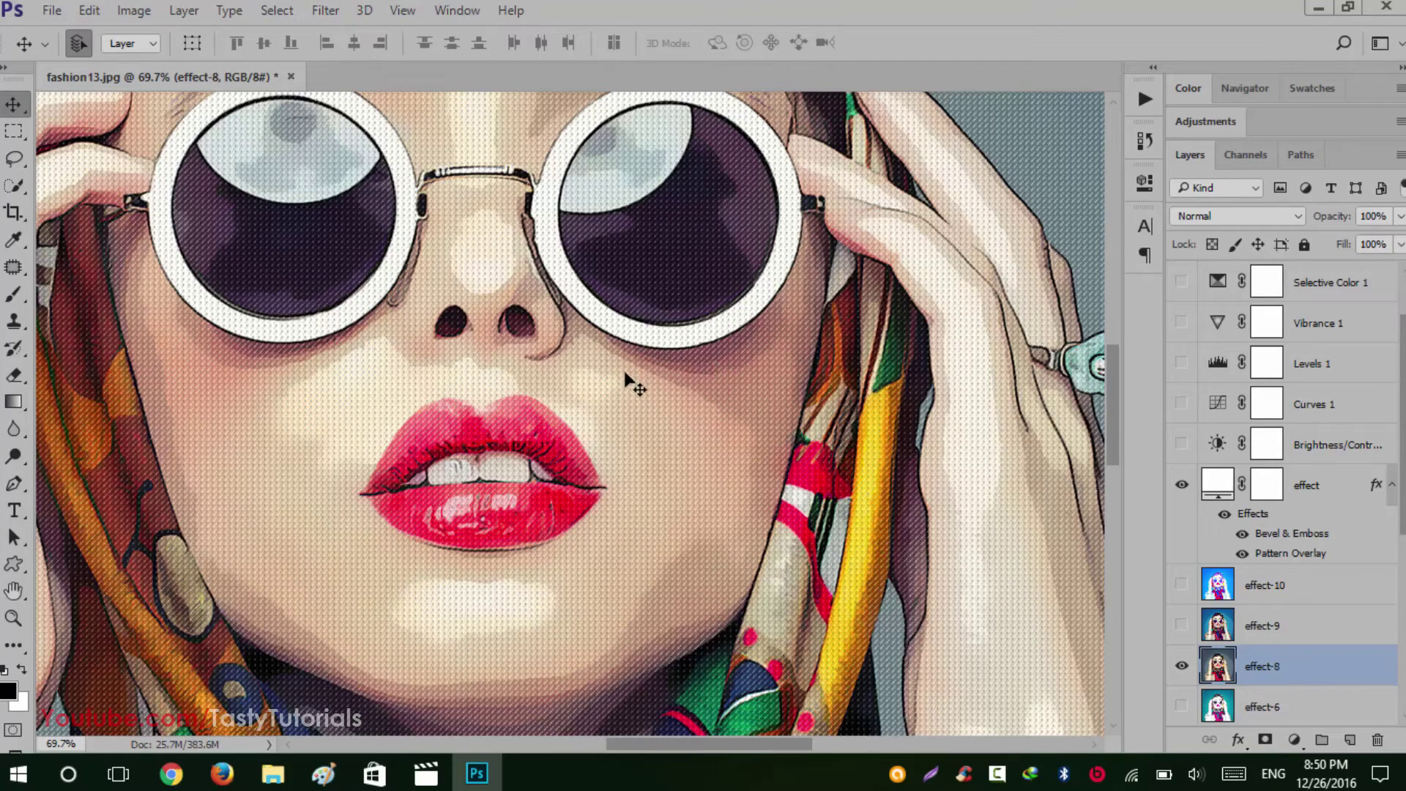
scroll(1237, 549, "up", 1)
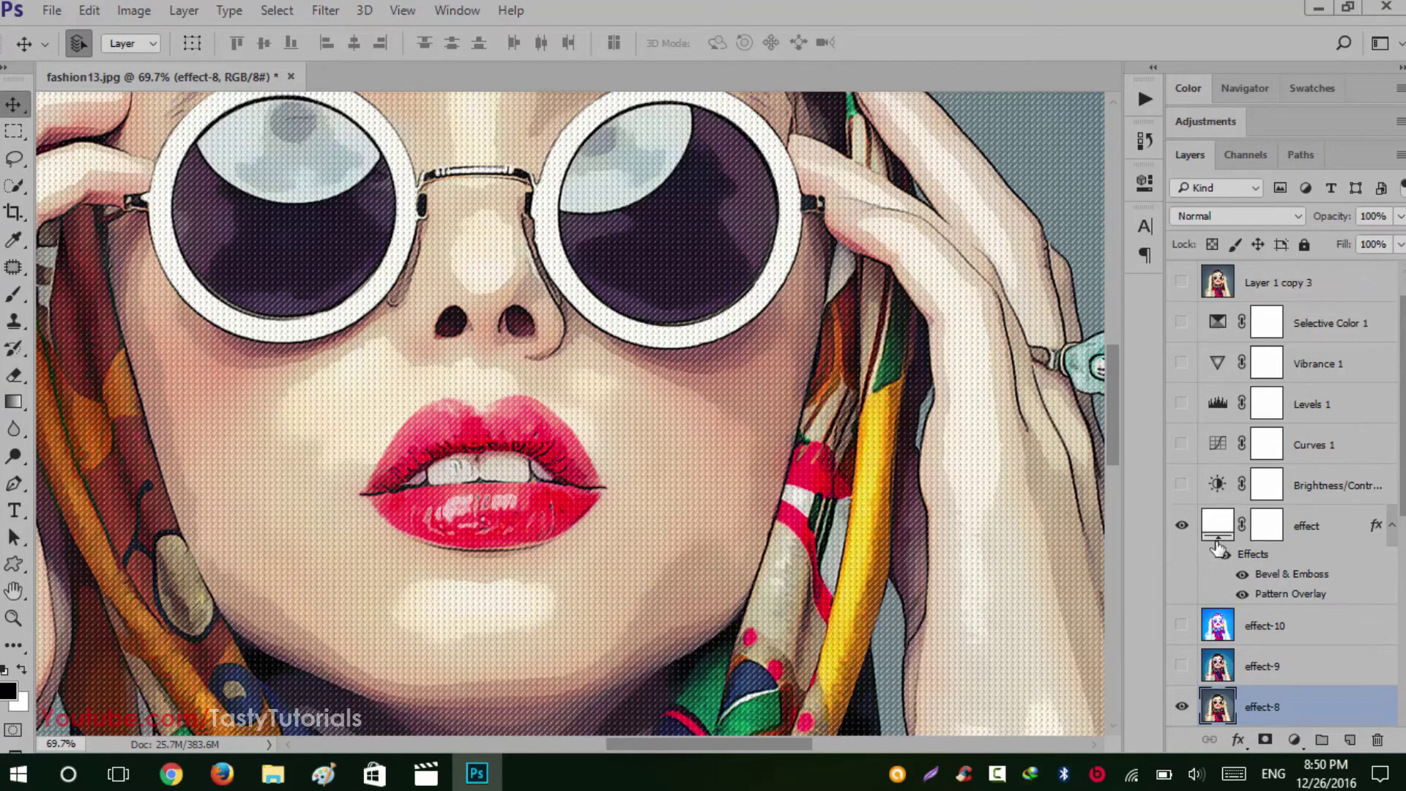
left_click(1391, 525)
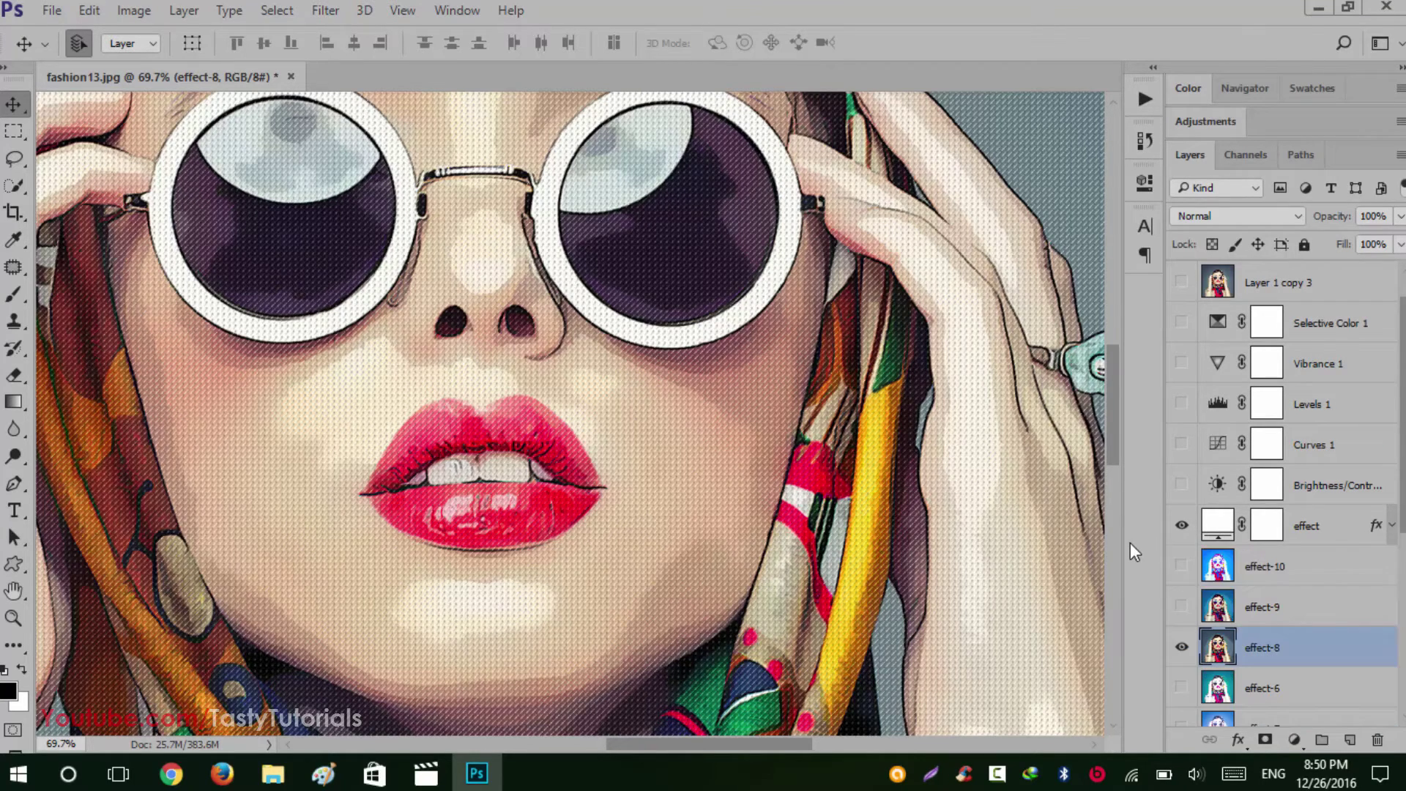
scroll(1130, 542, "up", 1)
scroll(784, 455, "down", 8)
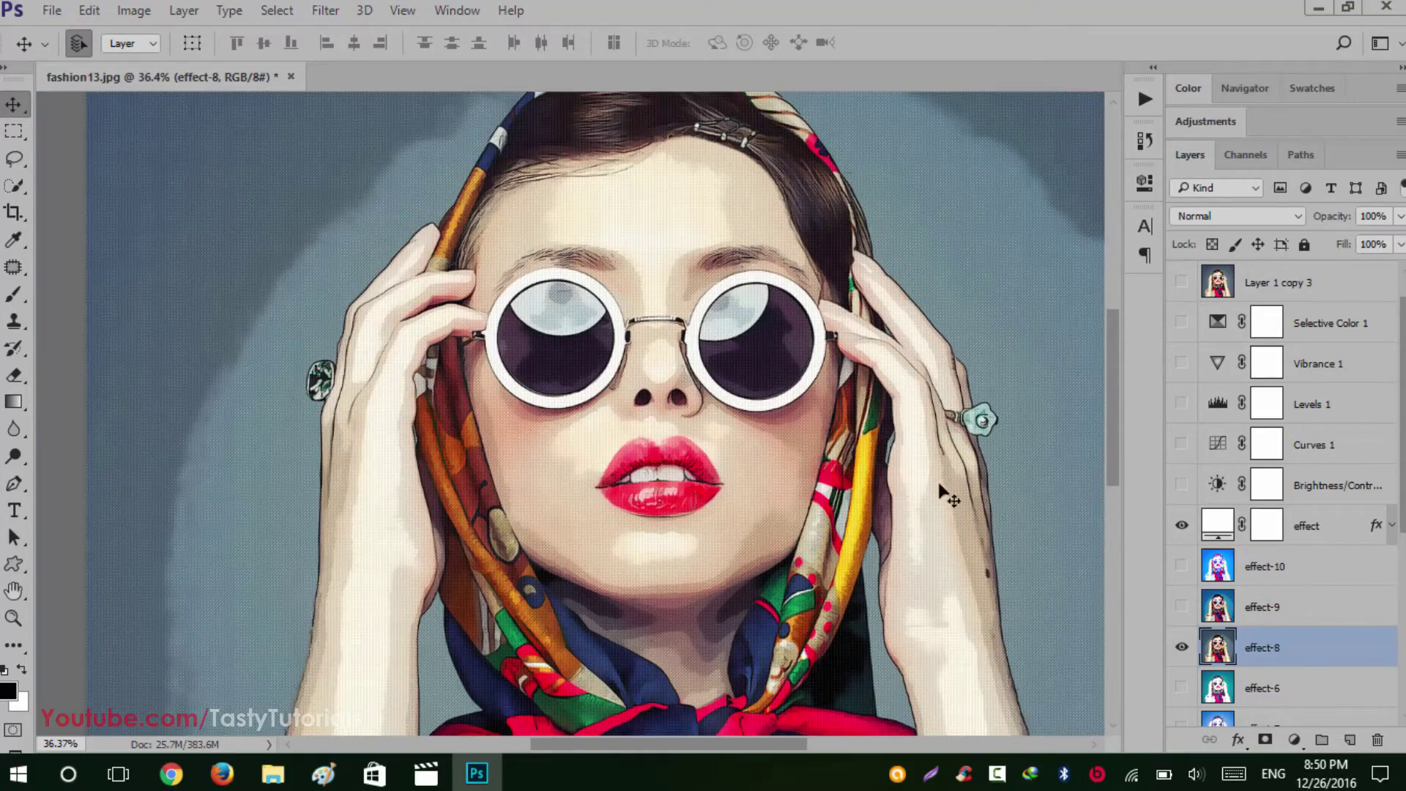
Step: Turn on Brightness/Contrast 1, Curves 1 and Levels 1, comparing Levels on and off
left_click(1181, 485)
left_click(1182, 446)
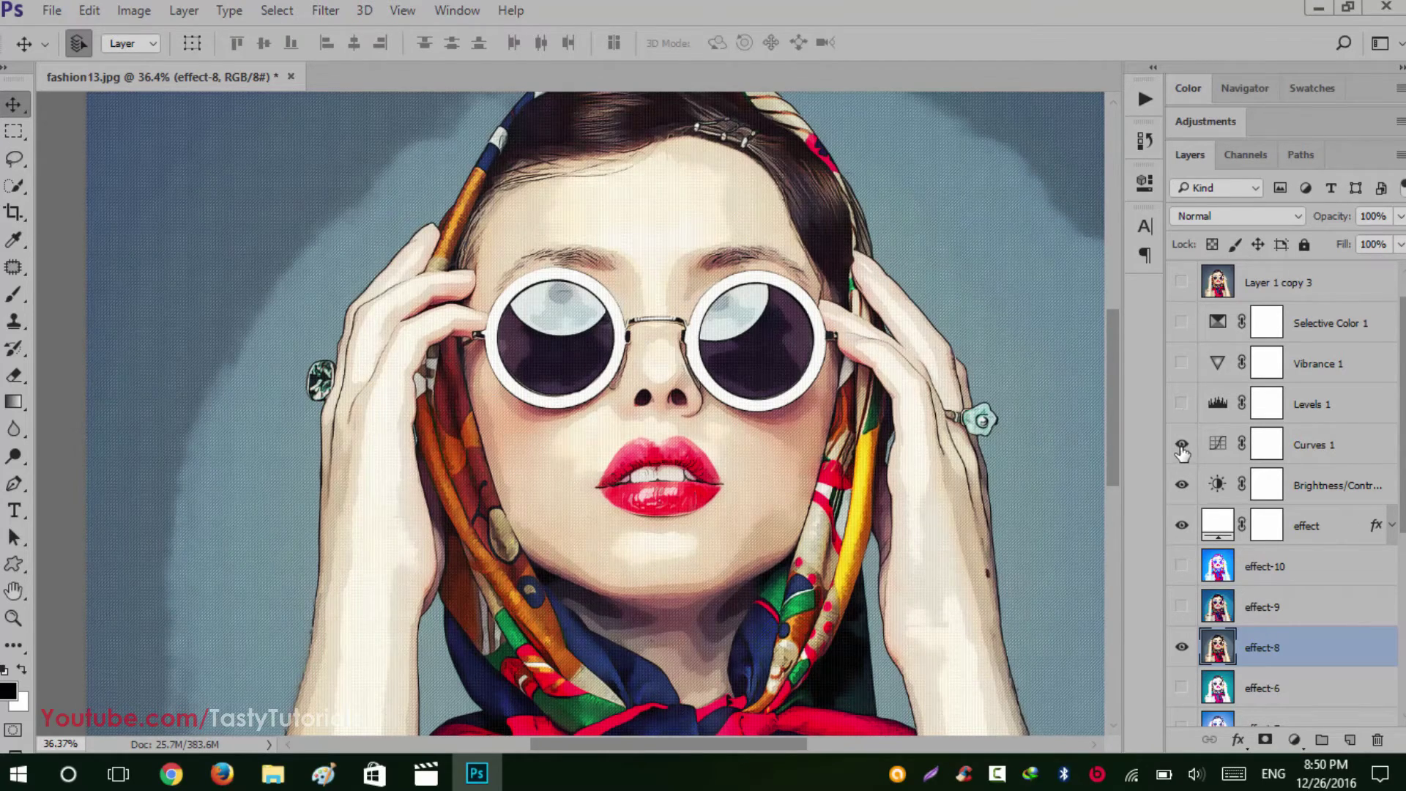
left_click(1181, 403)
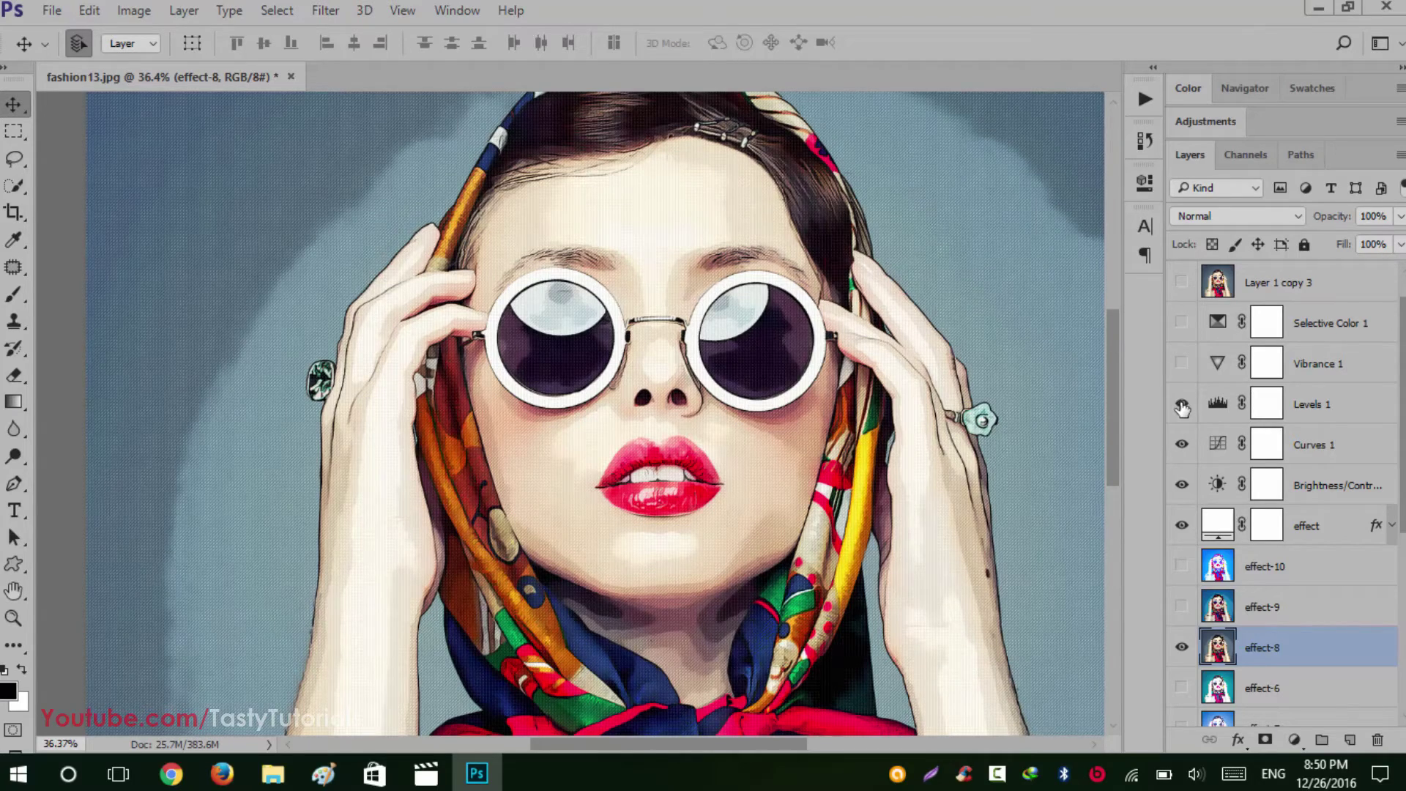
left_click(1181, 404)
left_click(1182, 404)
Step: Turn on the Vibrance 1 and Selective Color 1 adjustment layers
left_click(1181, 364)
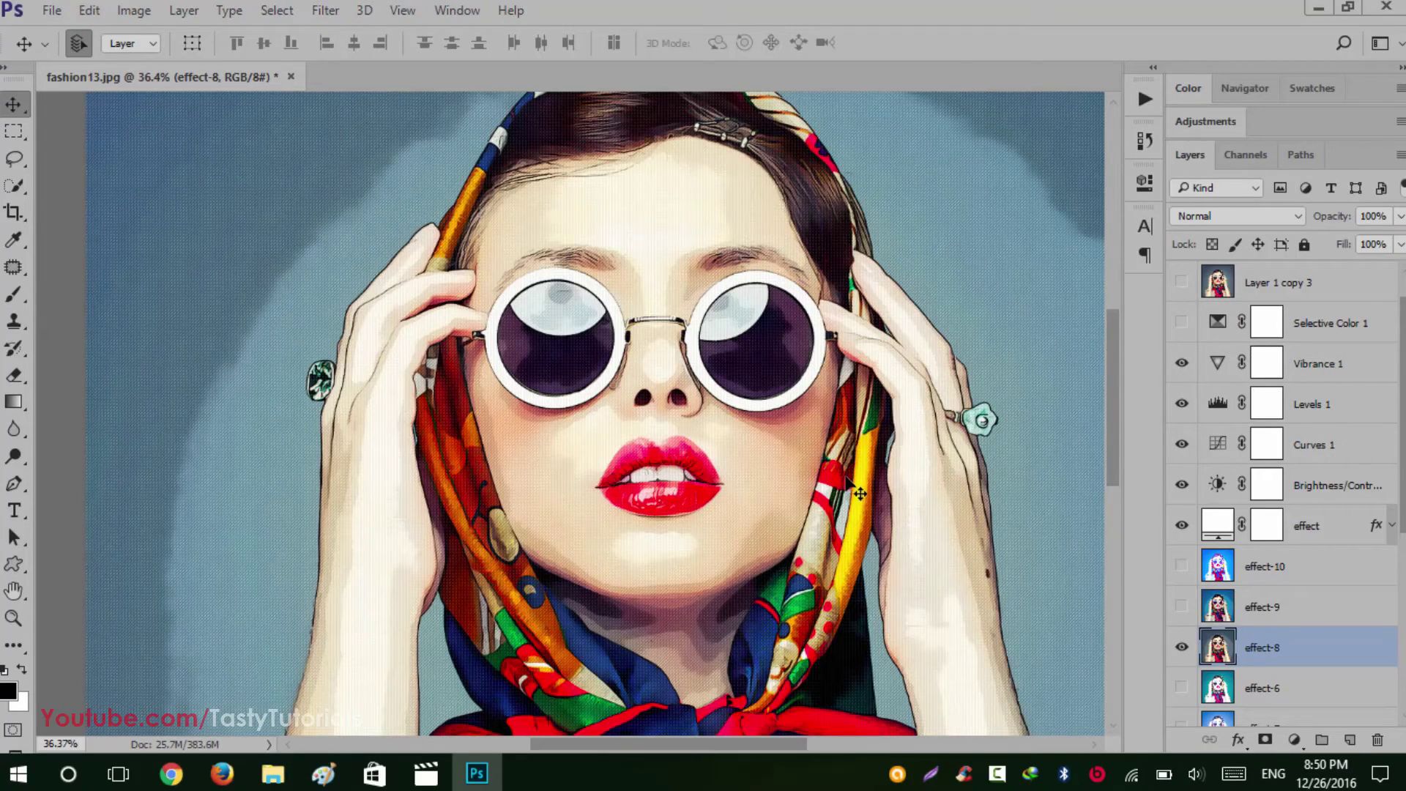
scroll(845, 484, "down", 5)
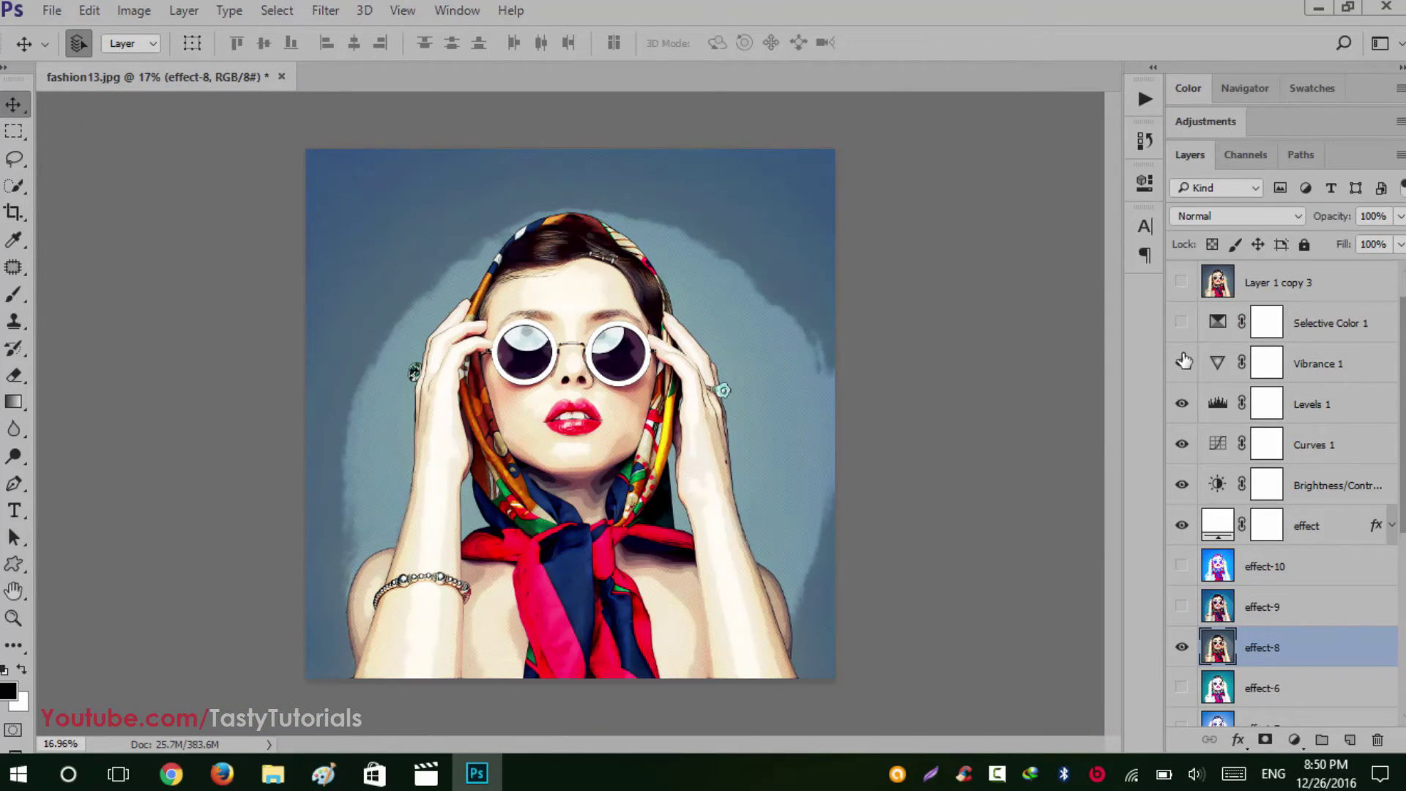
scroll(728, 300, "up", 4)
scroll(648, 321, "up", 1)
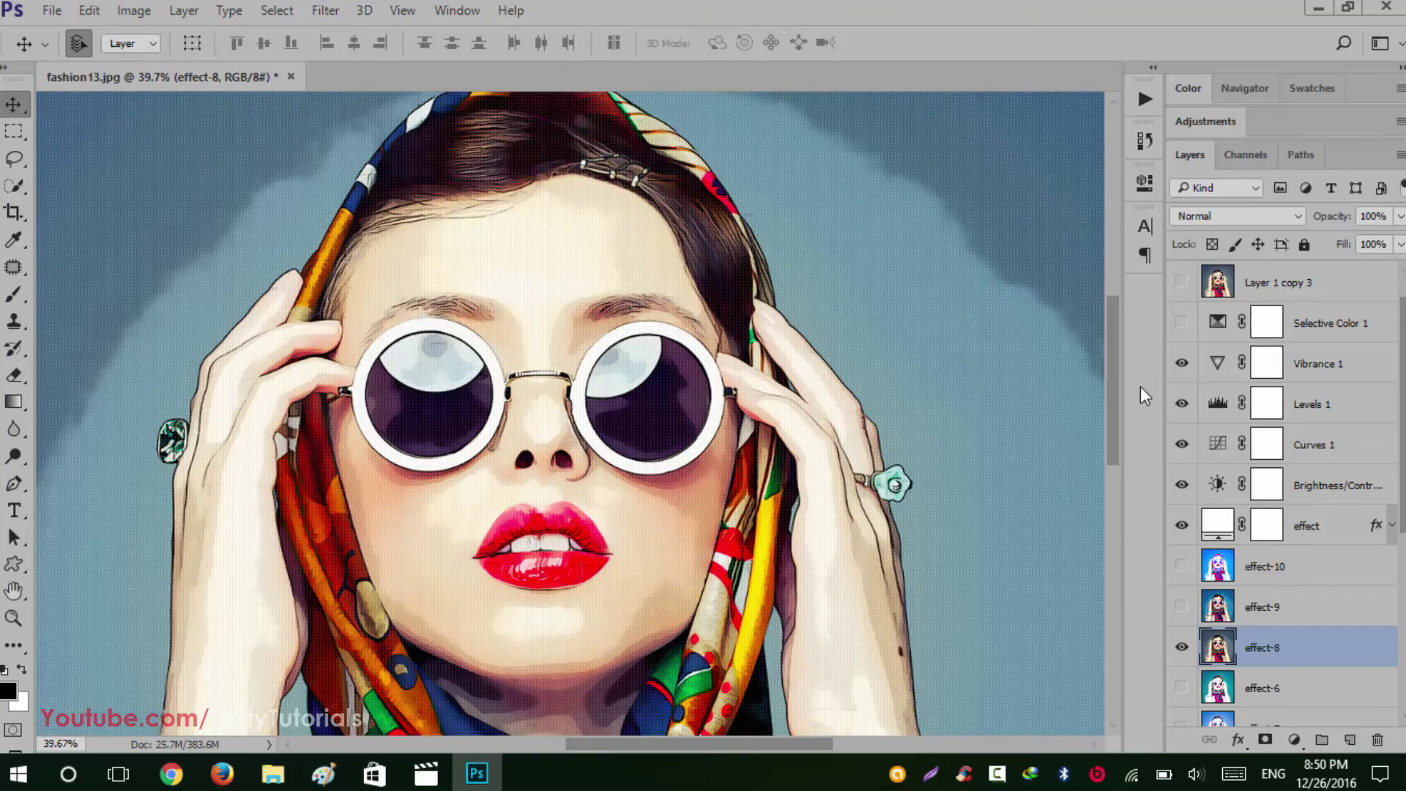
left_click(1180, 324)
scroll(658, 418, "down", 2)
Step: Make Layer 1 copy 3 visible while keeping Layer 1 copy 4 hidden
scroll(1208, 333, "up", 1)
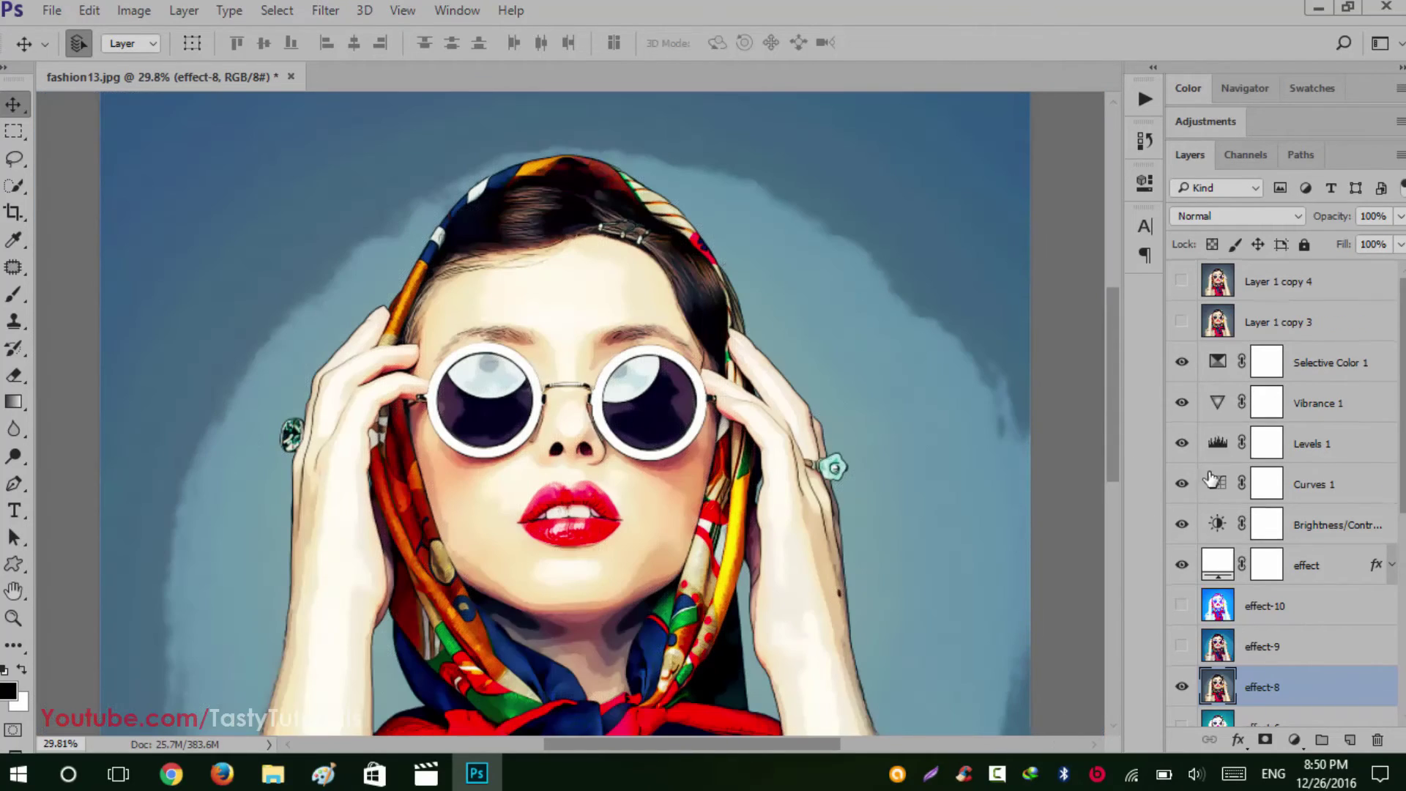
left_click(1181, 323)
scroll(643, 407, "up", 4)
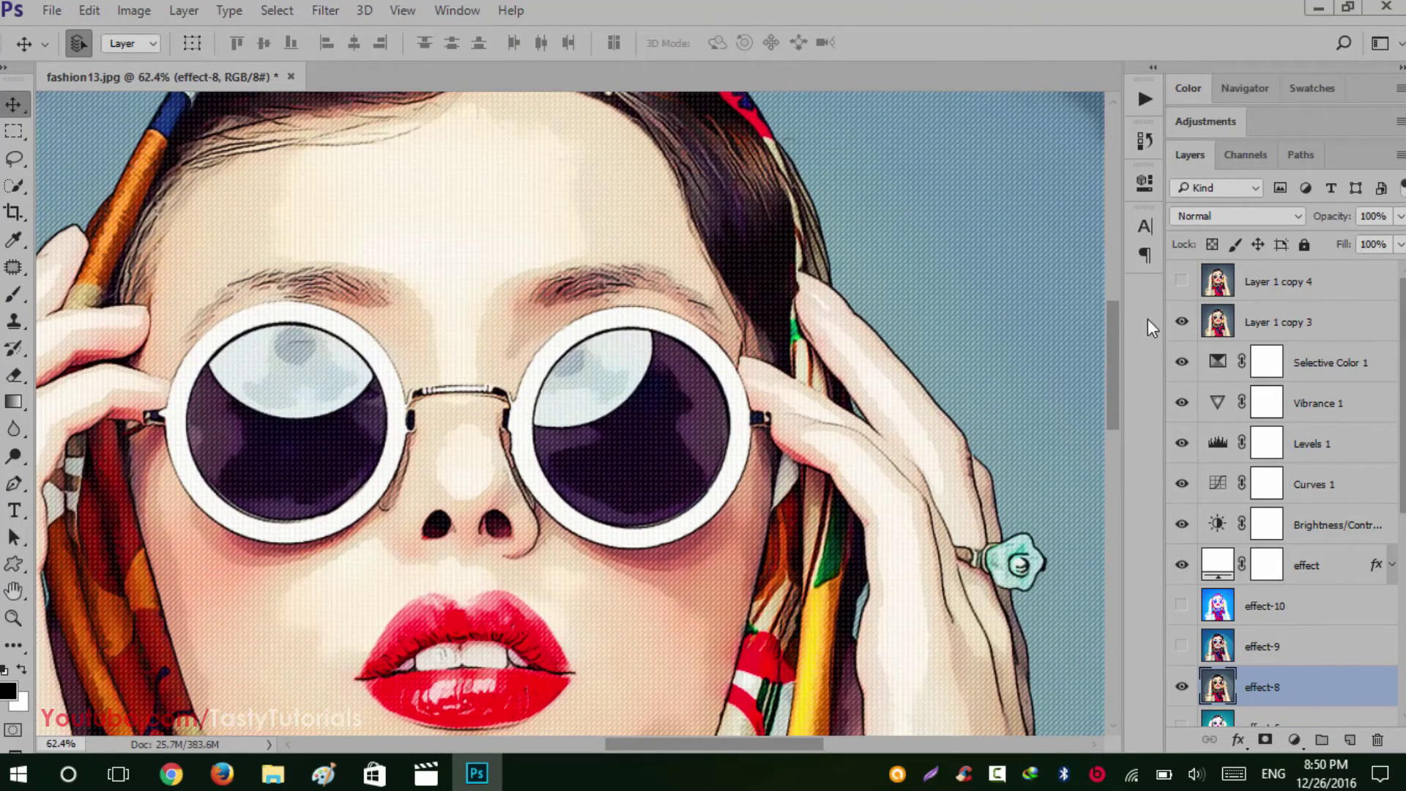
left_click(1179, 322)
left_click_drag(1177, 320, 1181, 291)
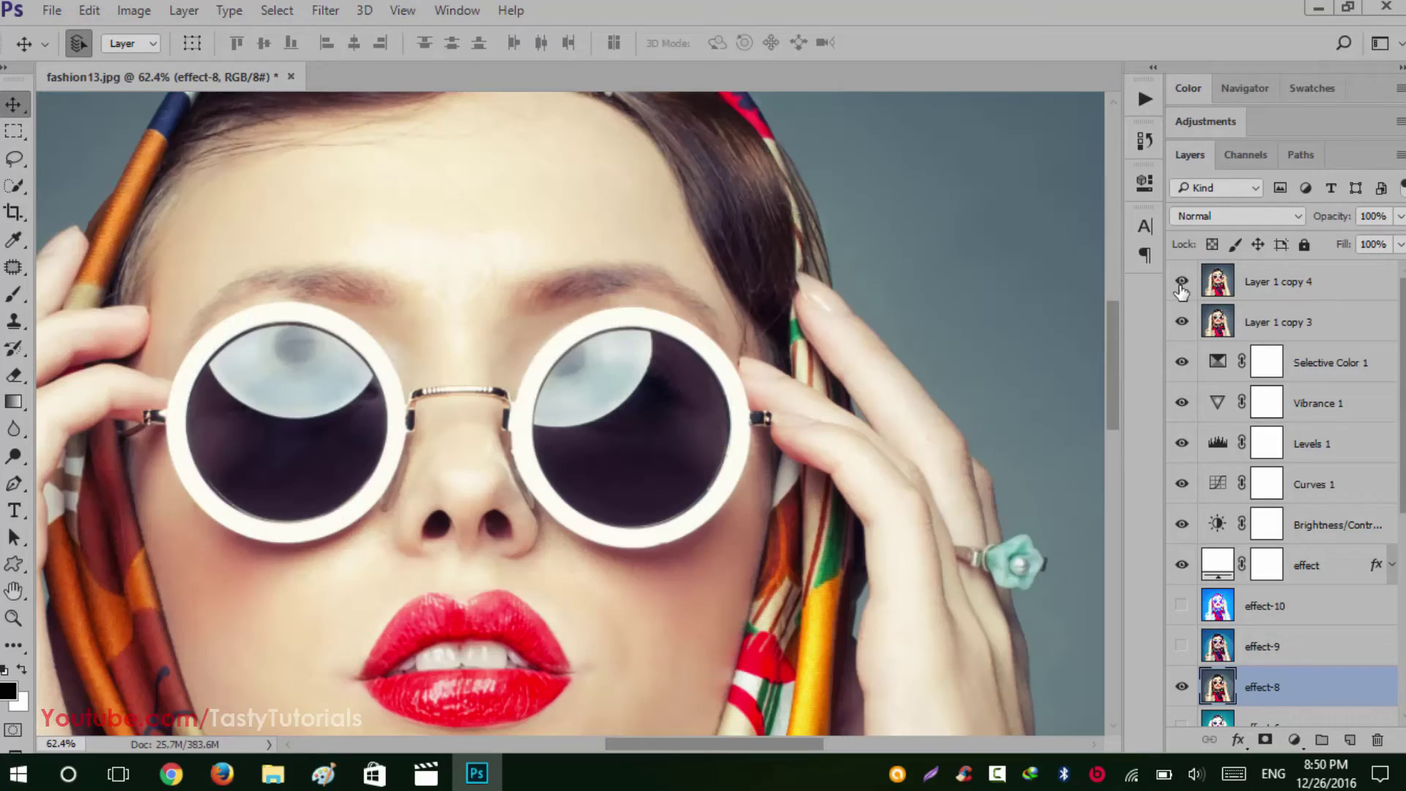
left_click(1181, 282)
Step: Compare with the original photo by toggling Layer 1 copy 4, leaving it hidden
scroll(867, 432, "down", 5)
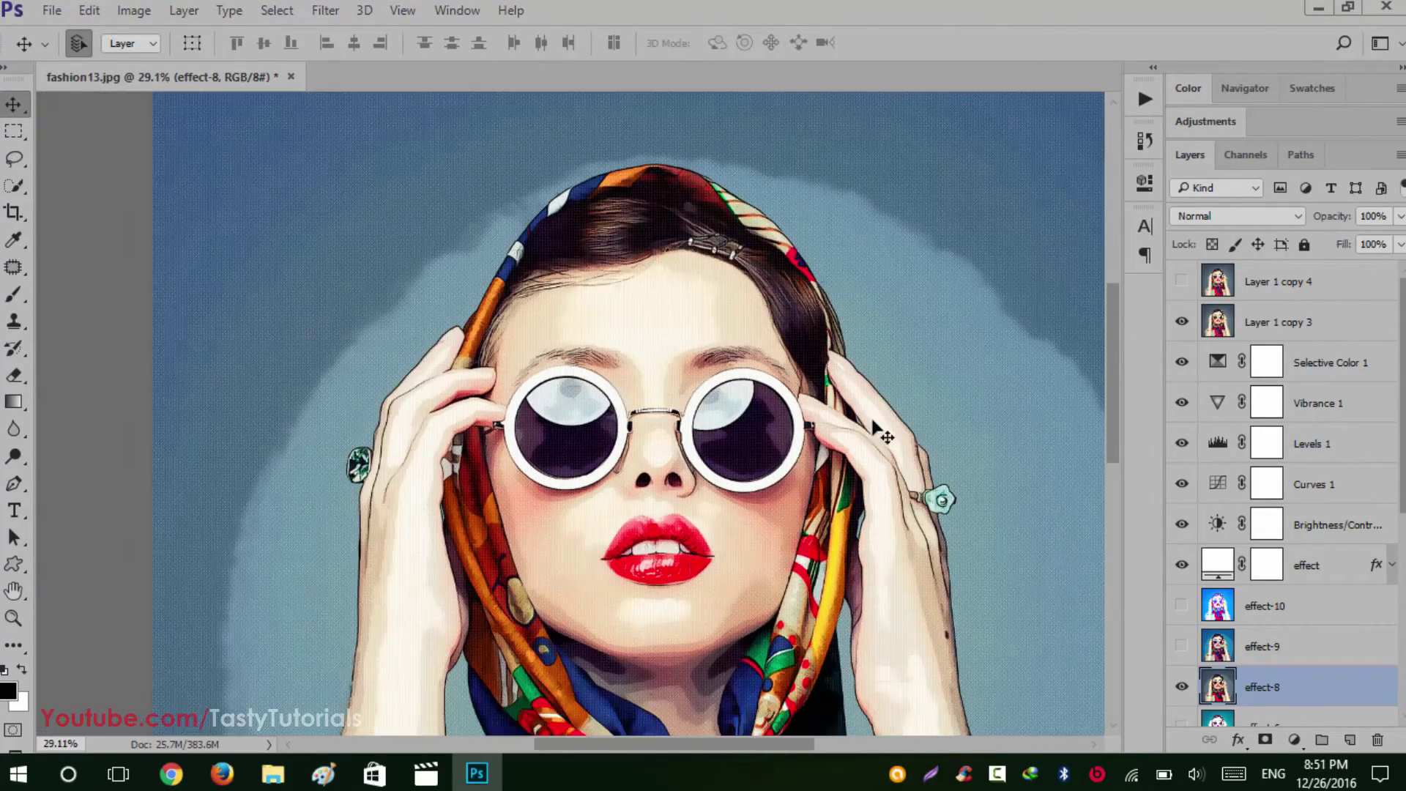
scroll(1310, 415, "down", 1)
scroll(1219, 516, "up", 1)
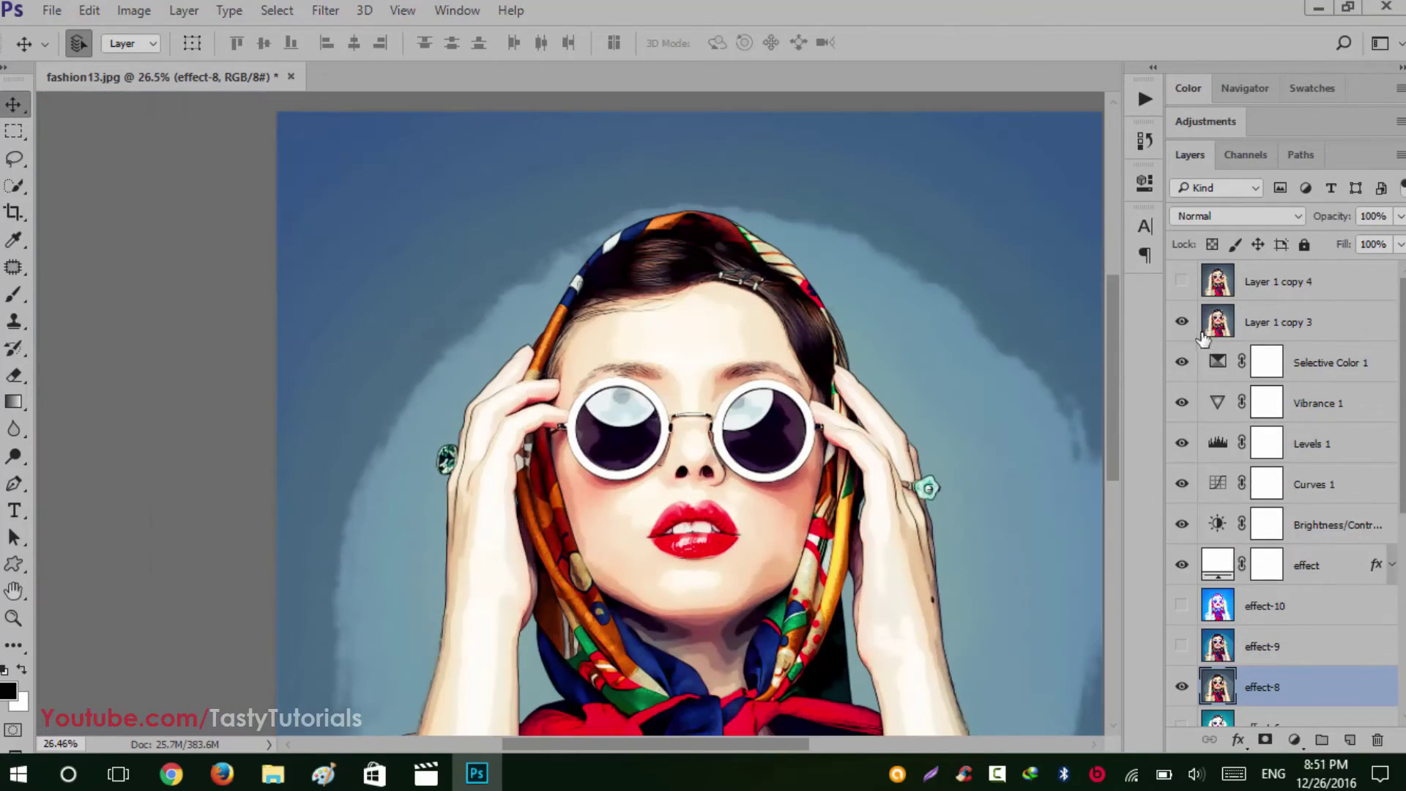
scroll(725, 546, "down", 1)
scroll(721, 543, "down", 1)
left_click(1181, 282)
scroll(582, 285, "up", 2)
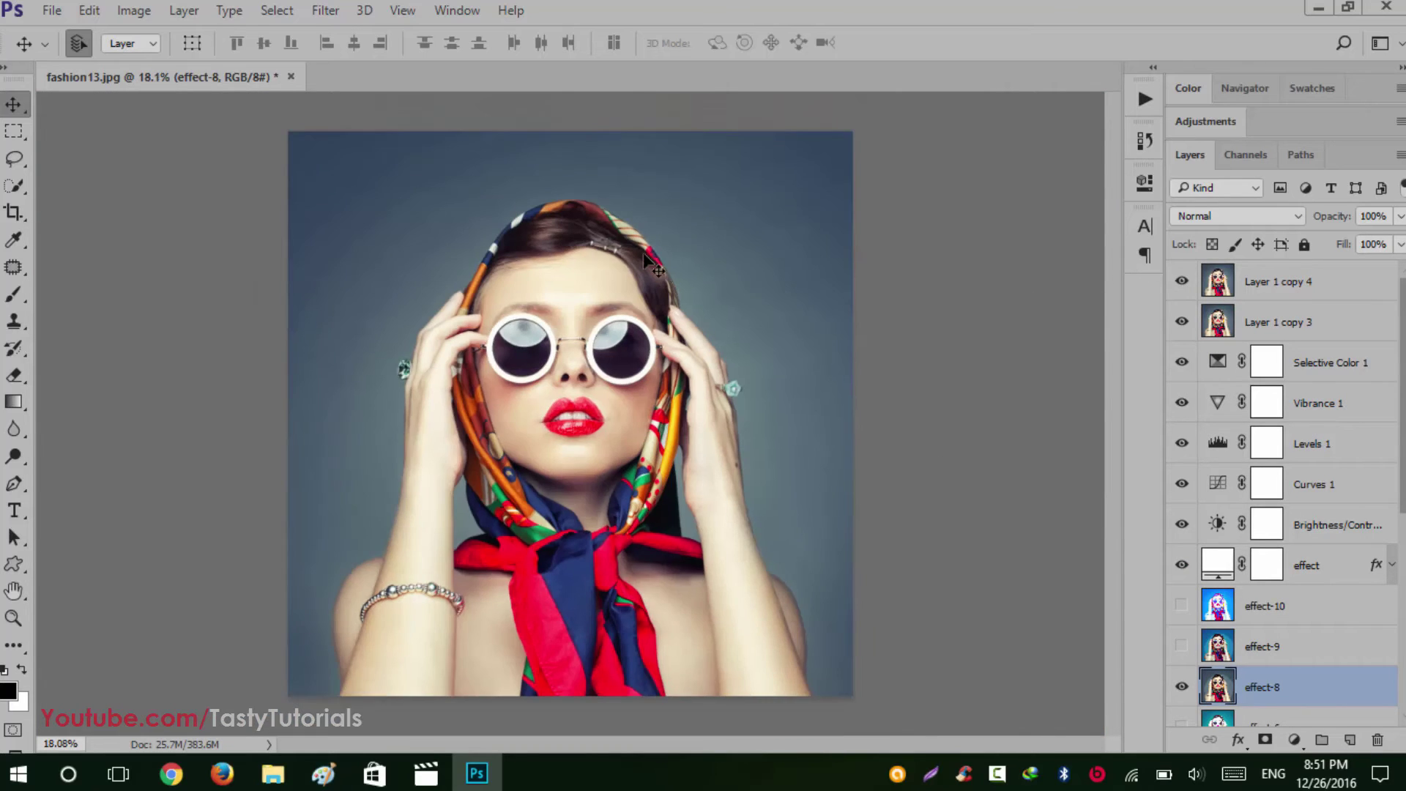
scroll(582, 286, "up", 3)
scroll(630, 183, "down", 4)
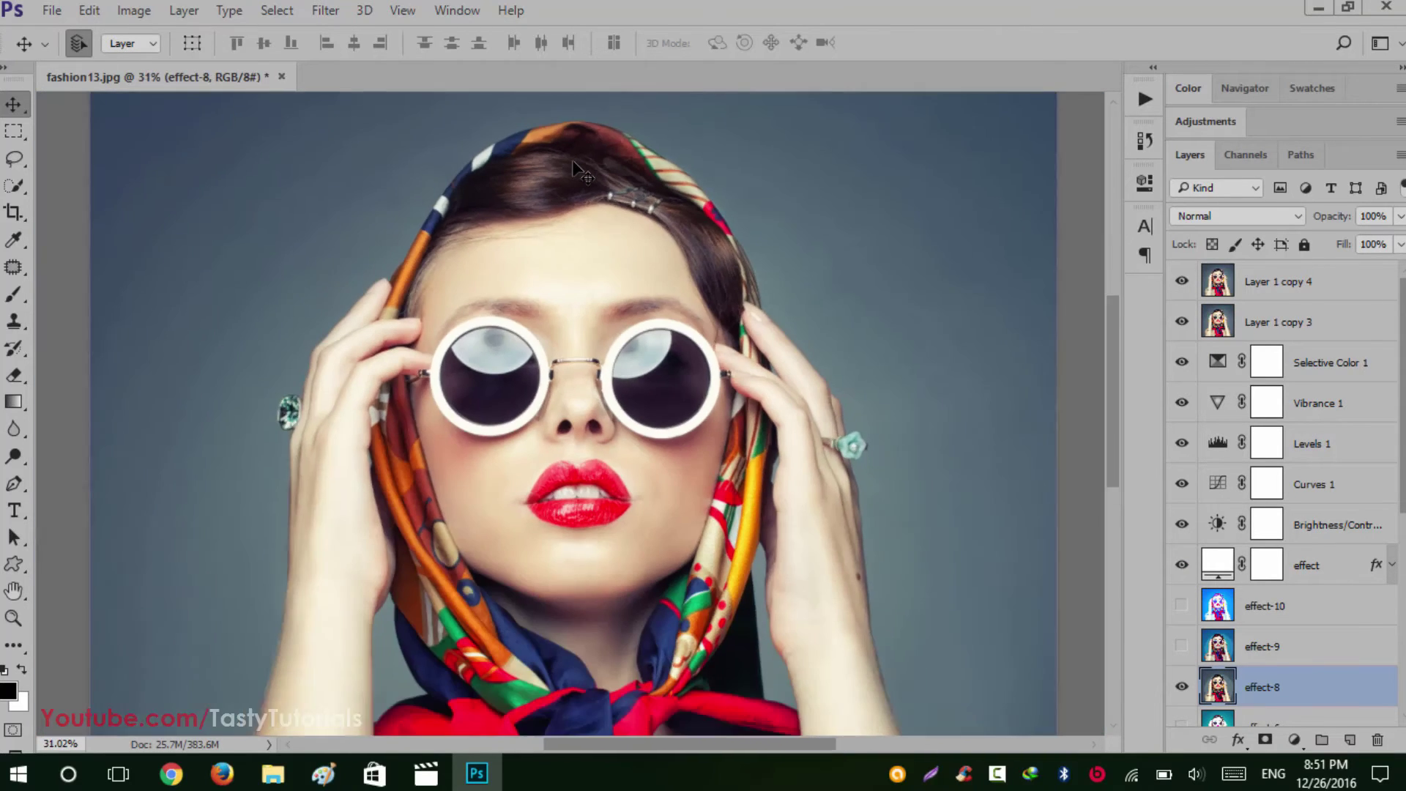
left_click(1181, 281)
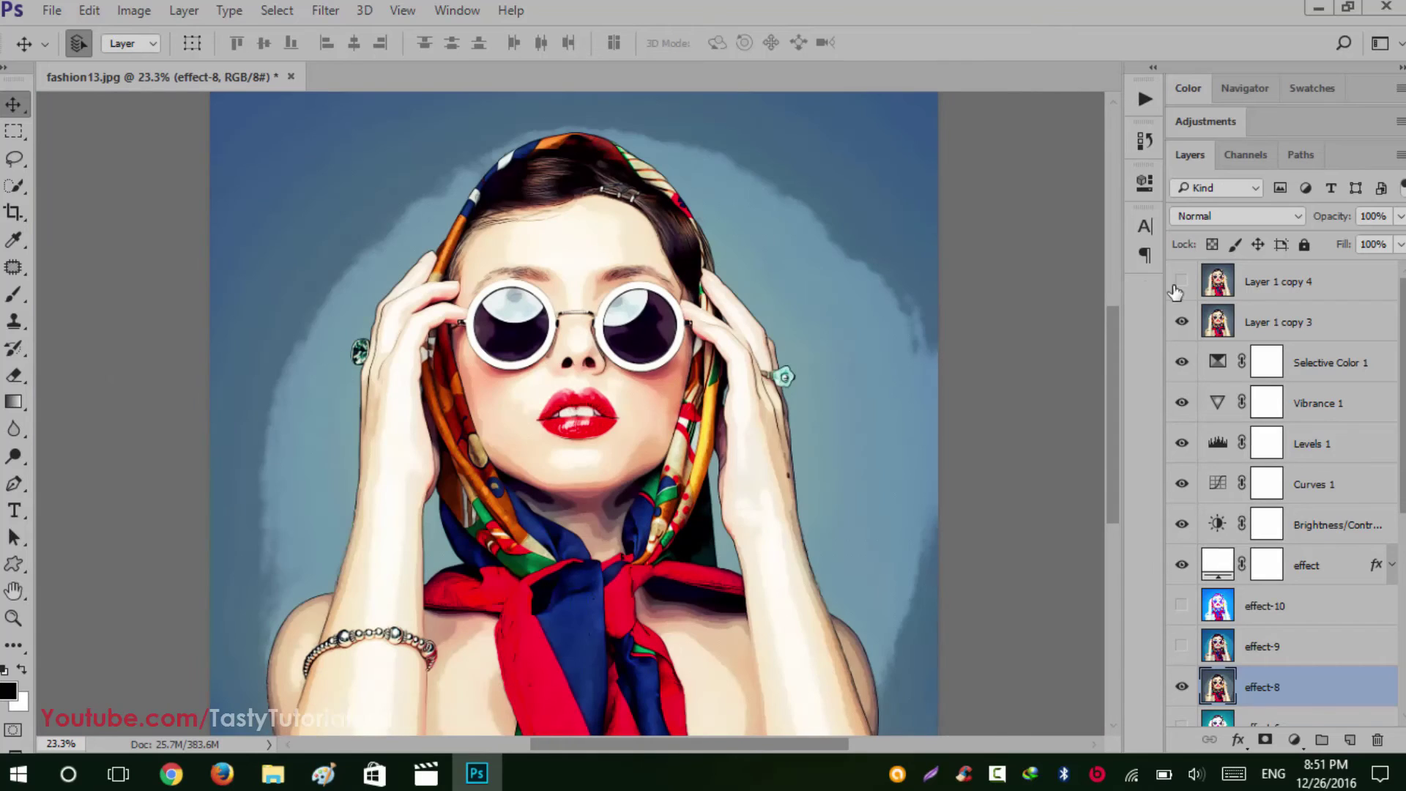
scroll(754, 349, "down", 1)
scroll(790, 392, "down", 1)
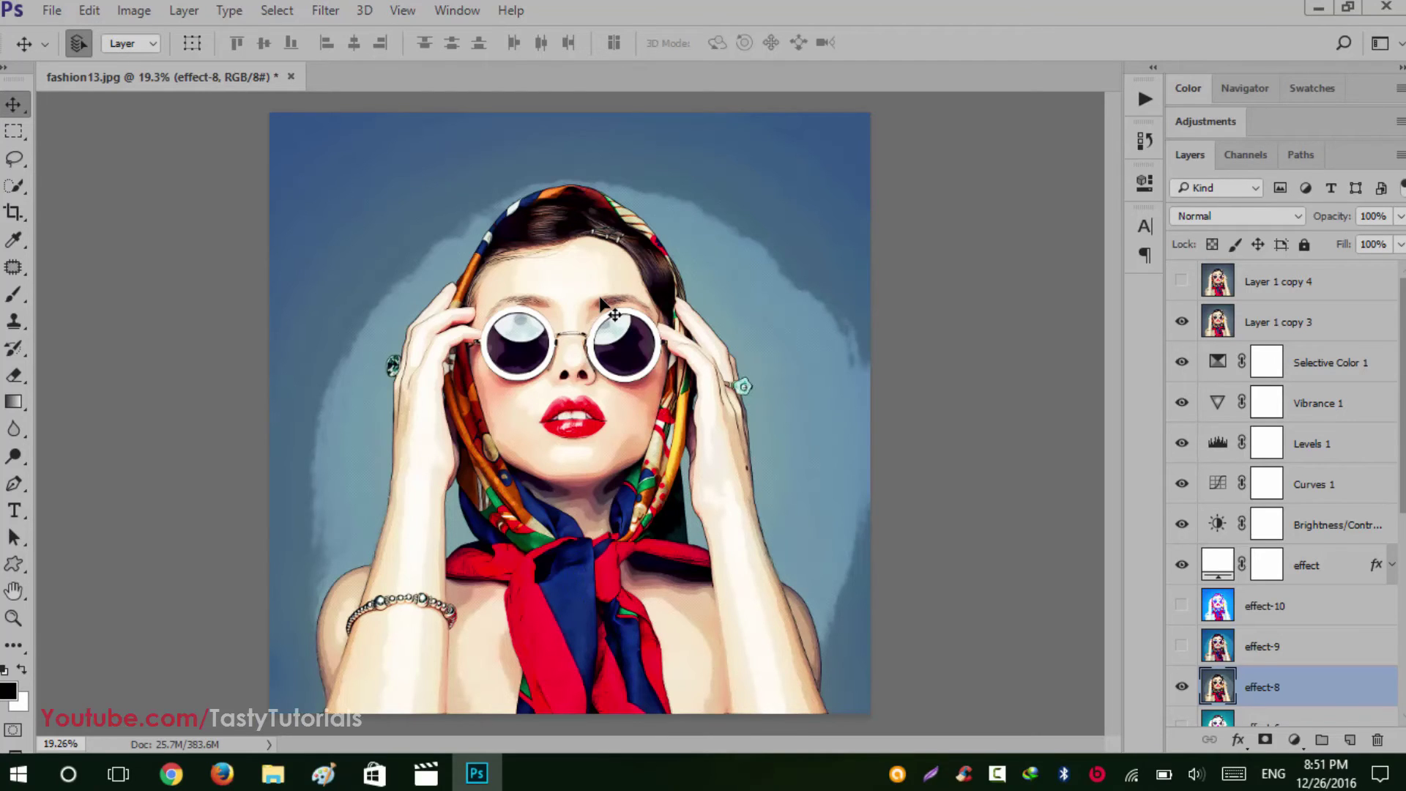
scroll(613, 313, "up", 4)
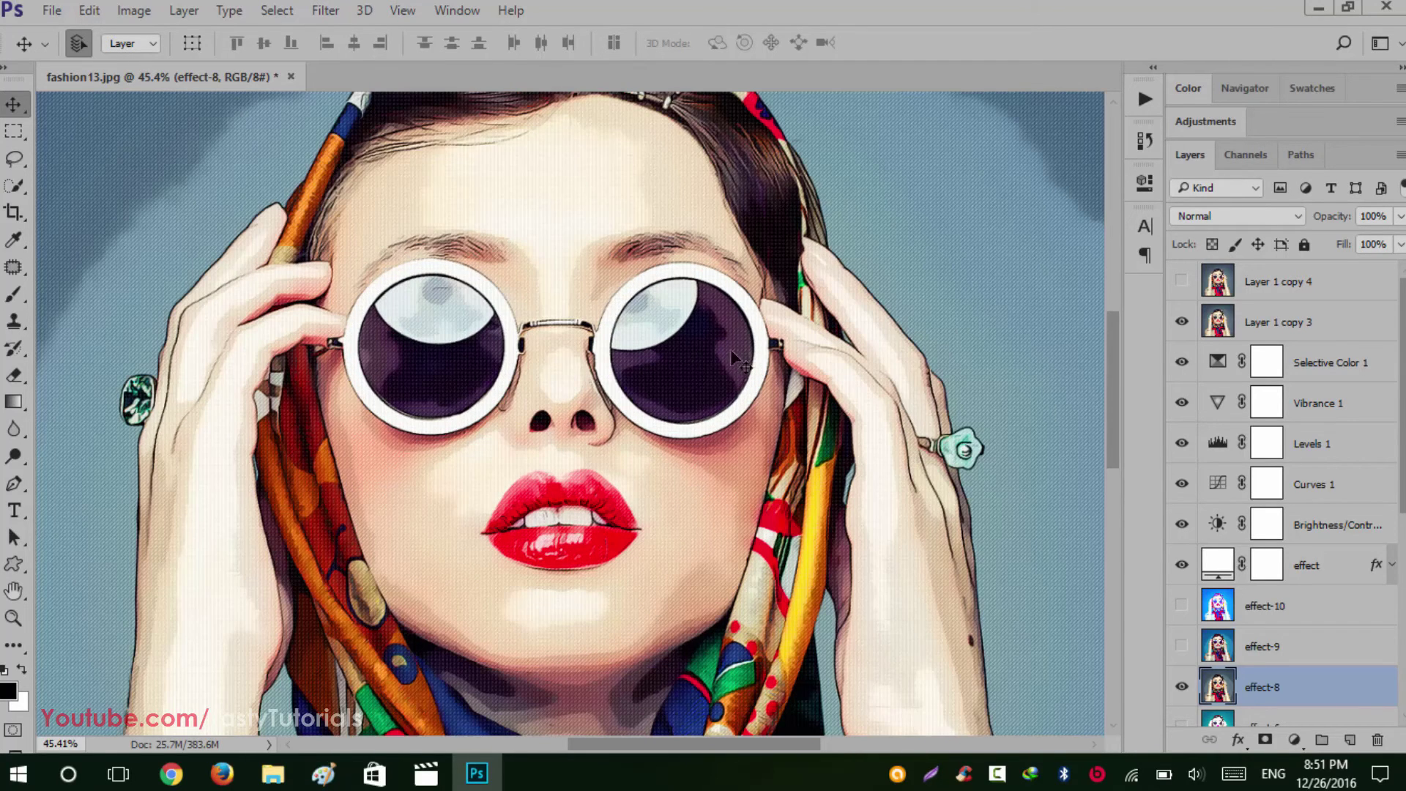
left_click_drag(1114, 385, 1125, 322)
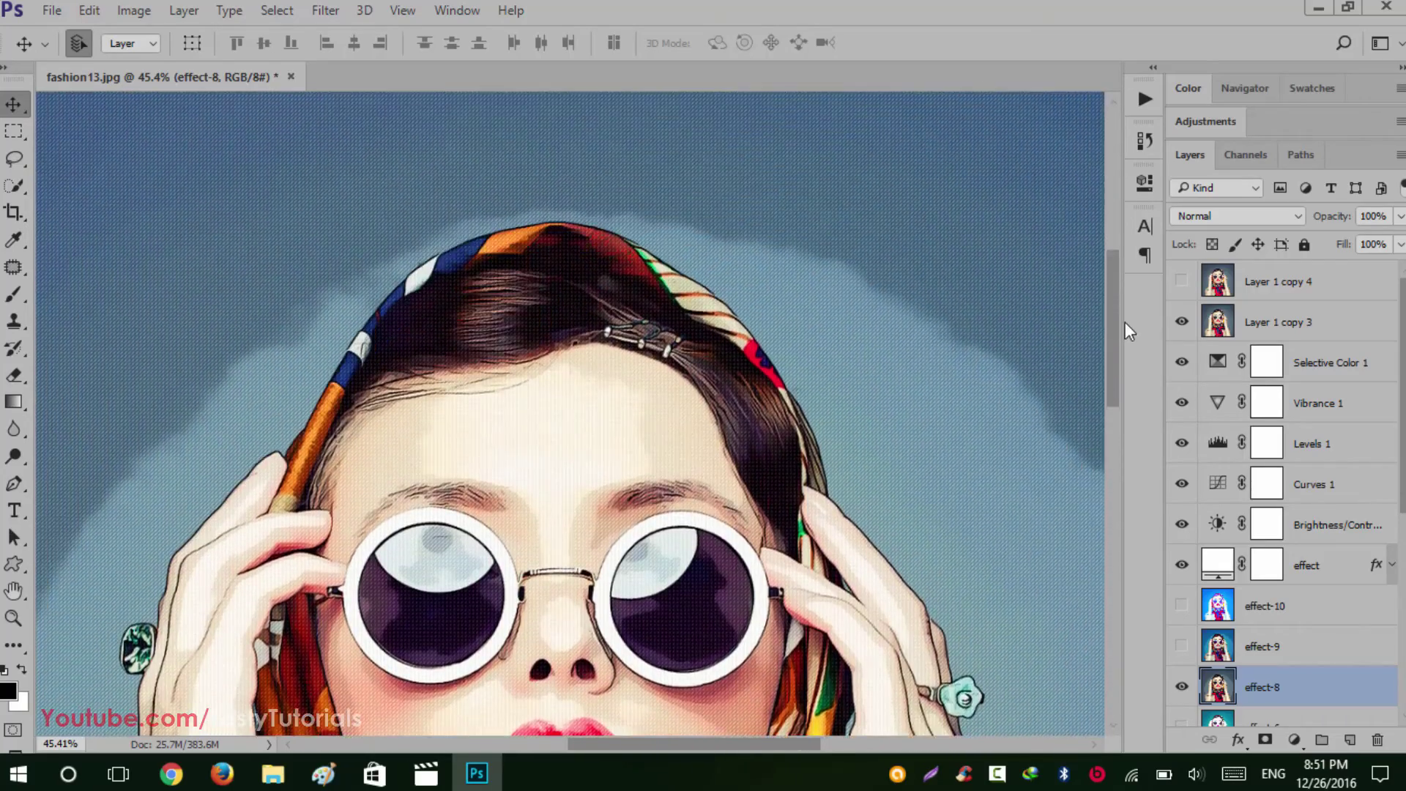
scroll(765, 485, "down", 4)
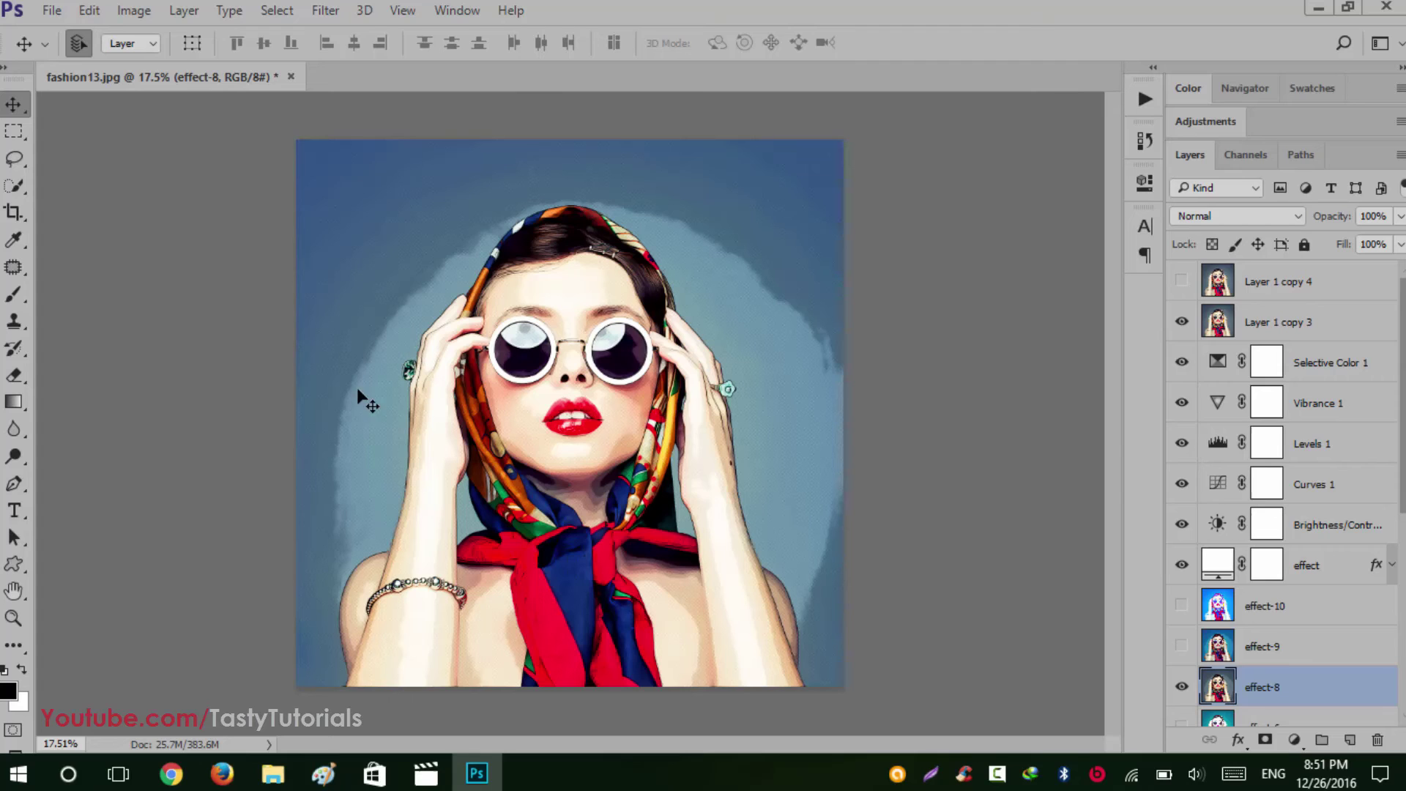
scroll(388, 499, "up", 1)
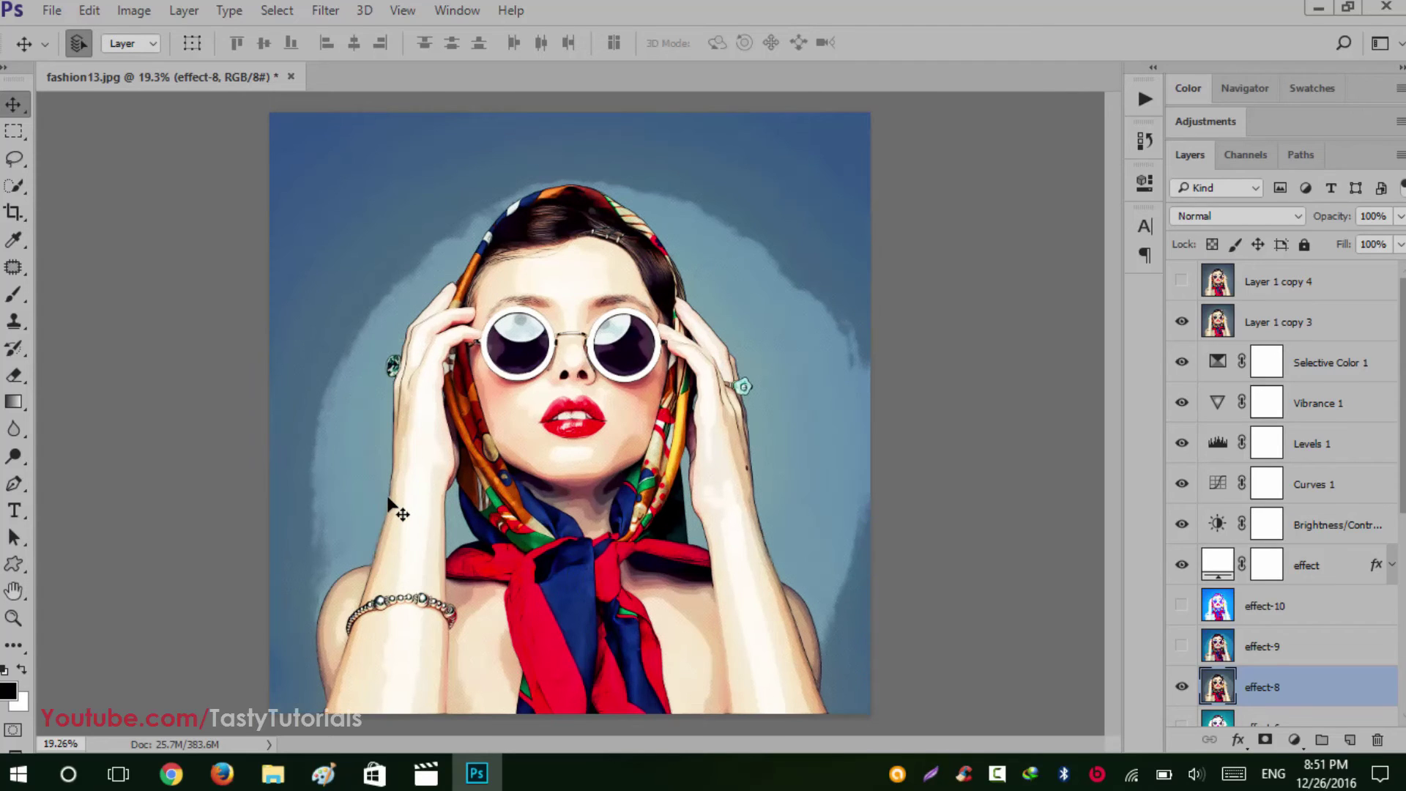